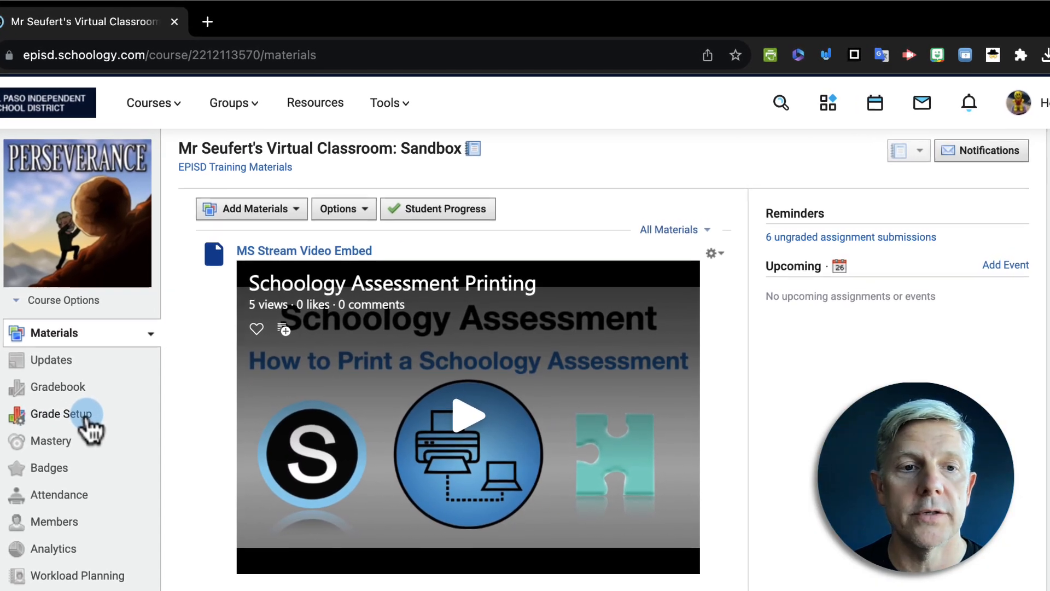
Open the course's grade setup and display its list of rubrics.
click(82, 421)
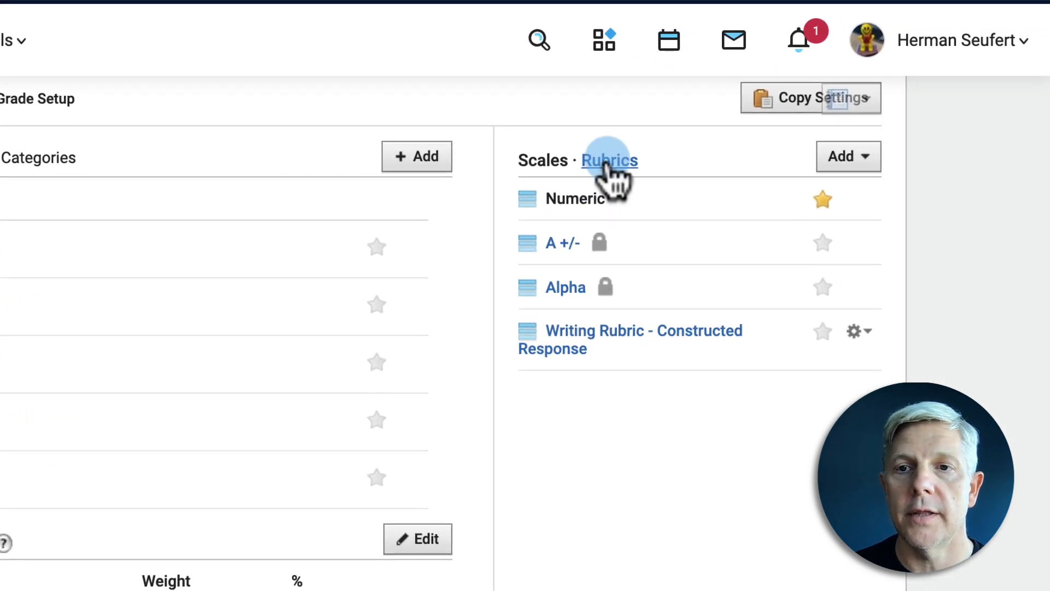
click(609, 160)
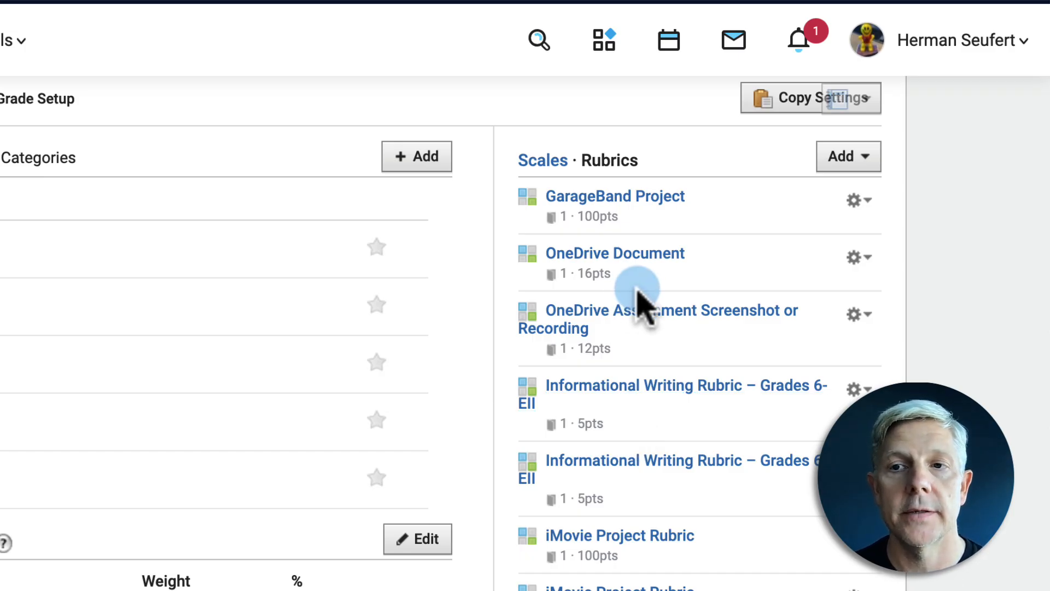
click(857, 157)
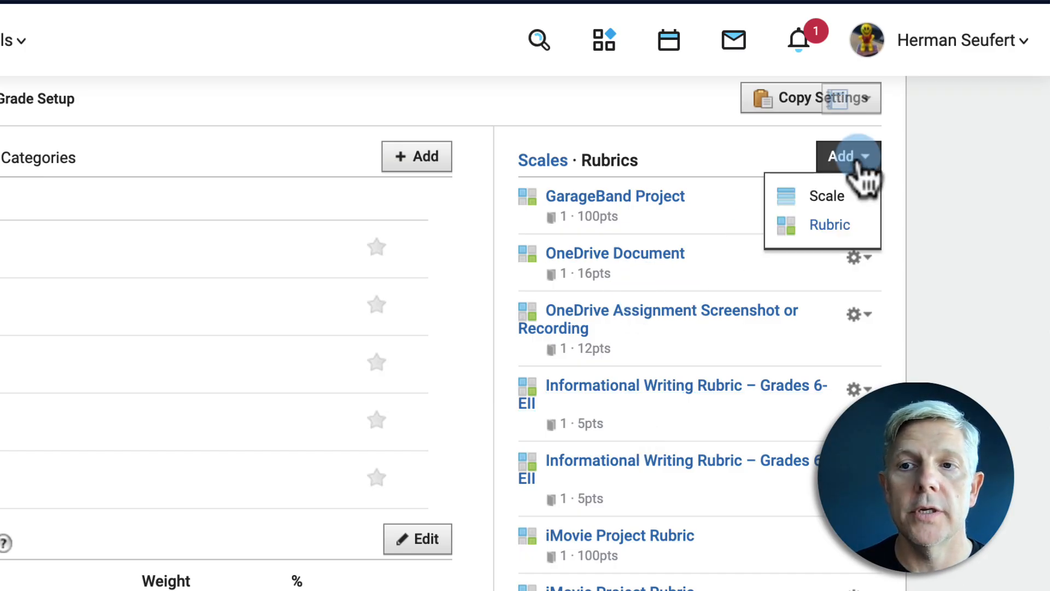
click(841, 230)
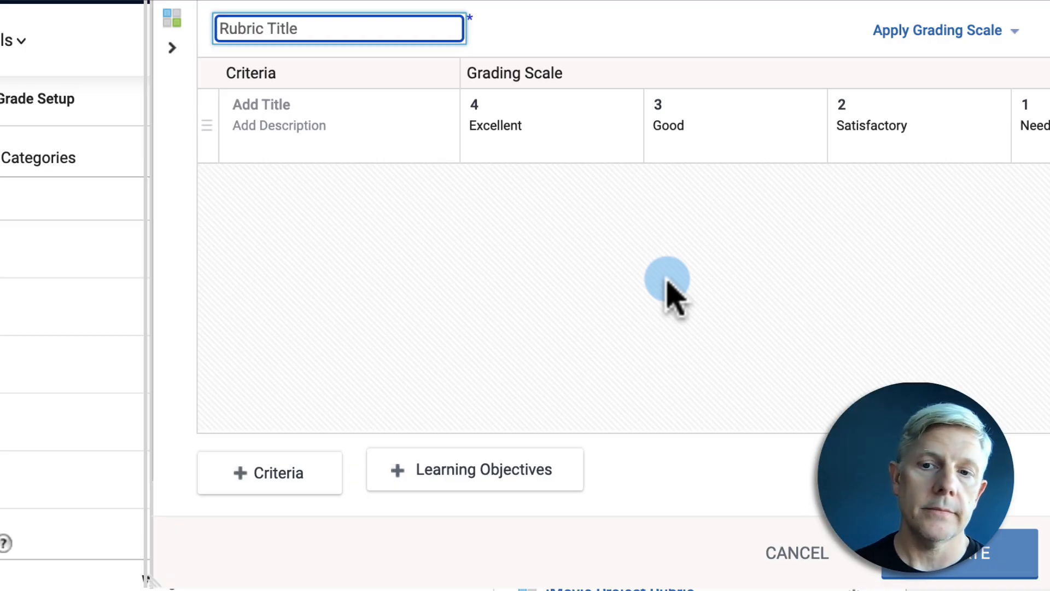
click(797, 552)
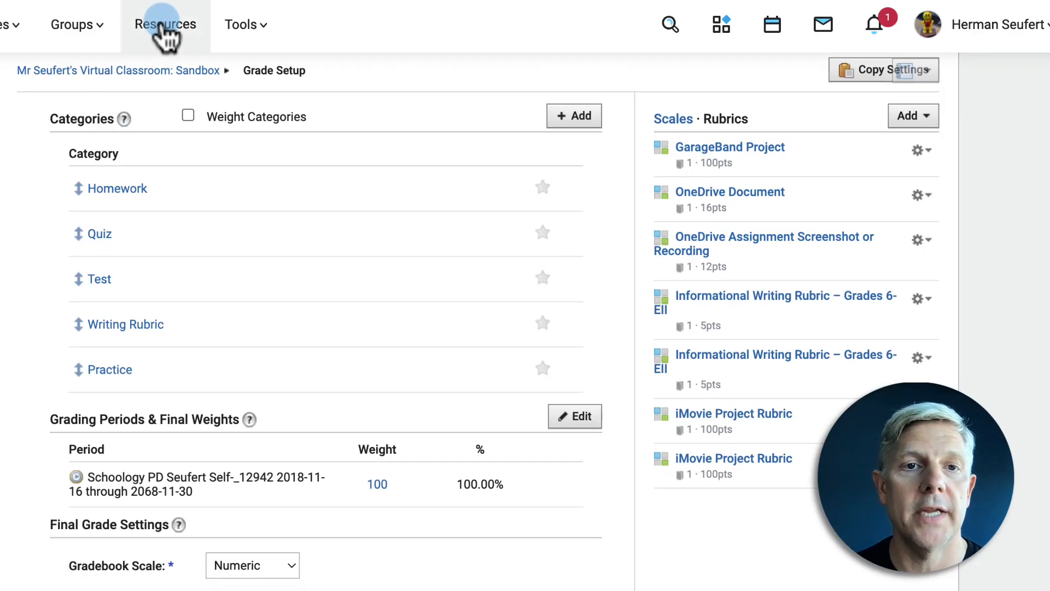
Start a new rubric in the personal resources and title it "Sample".
click(170, 30)
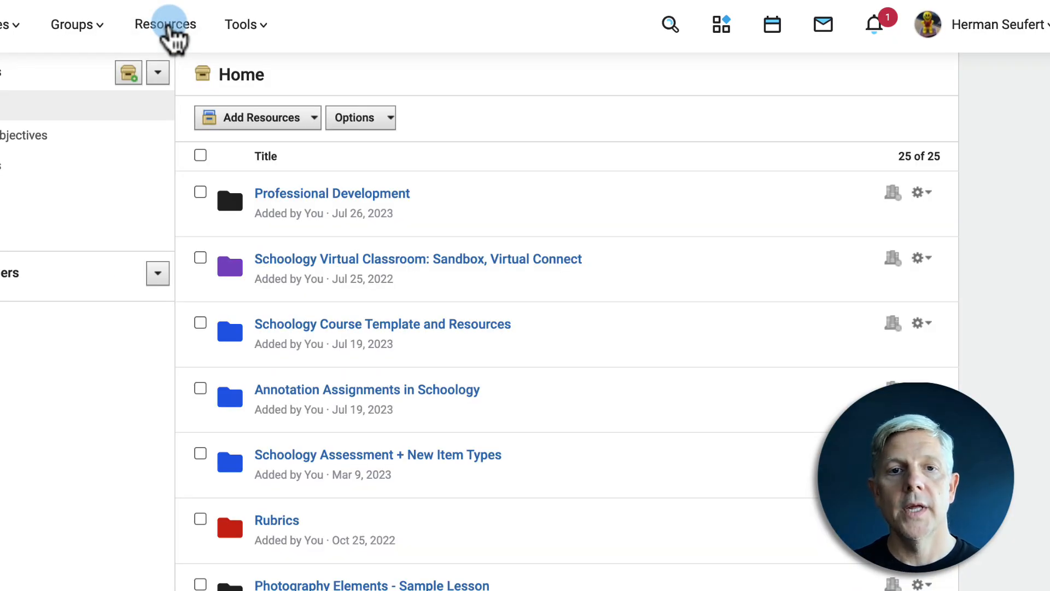
click(313, 120)
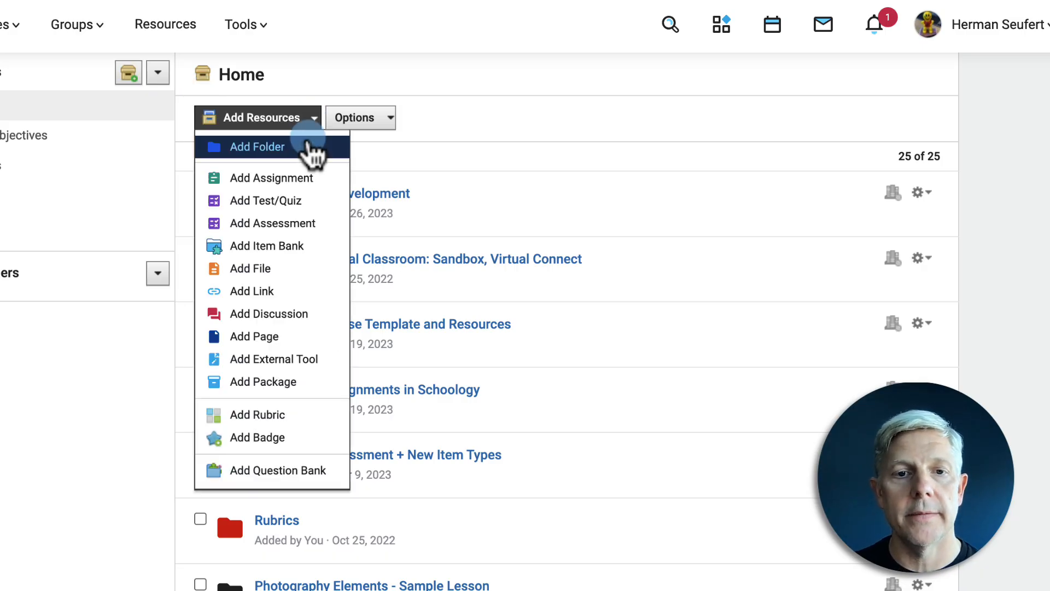
click(322, 416)
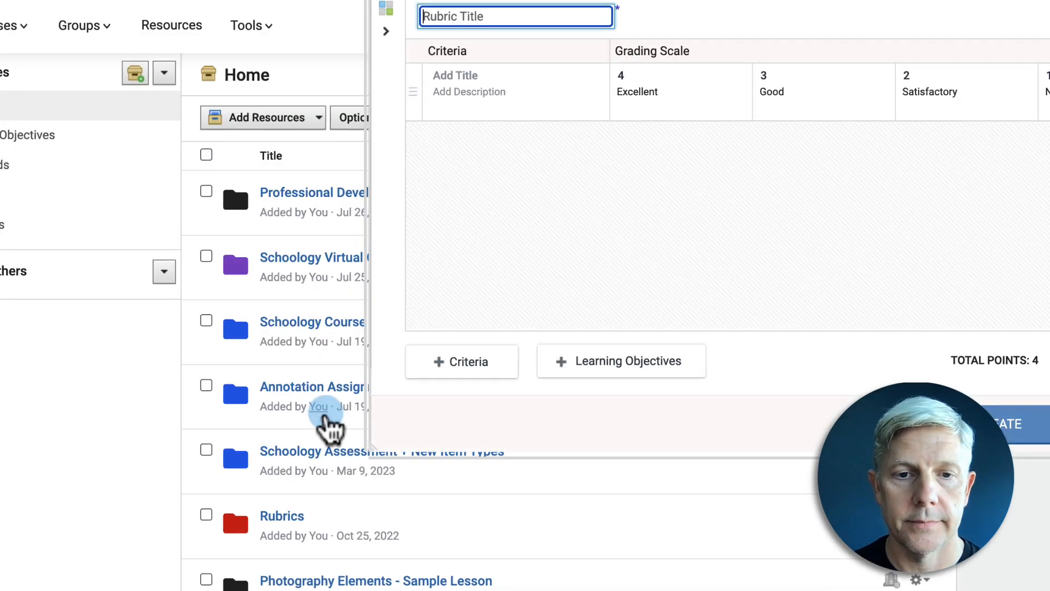
drag(406, 426, 11, 566)
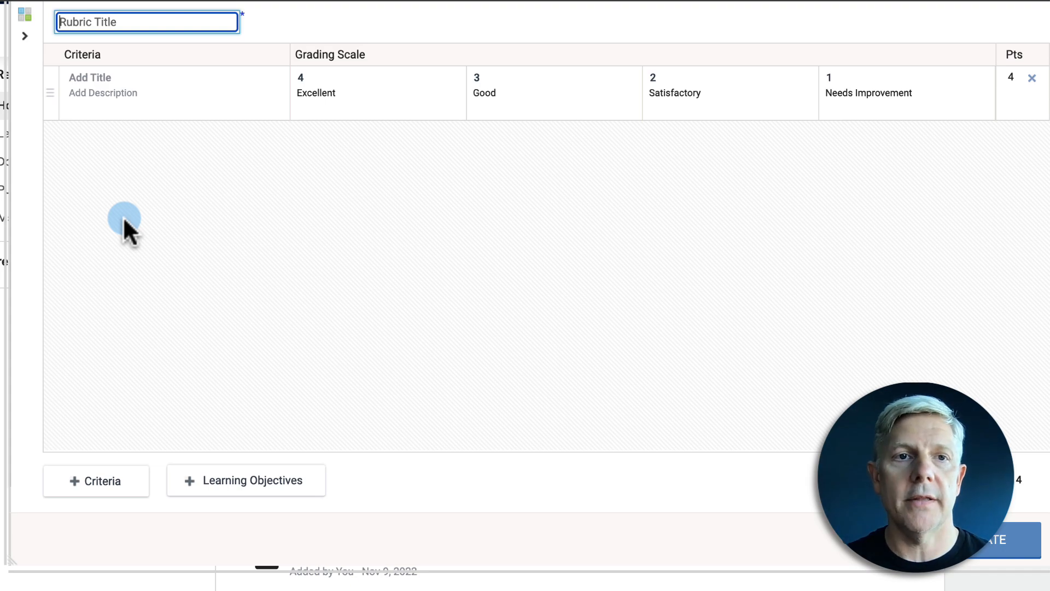
text(Sample)
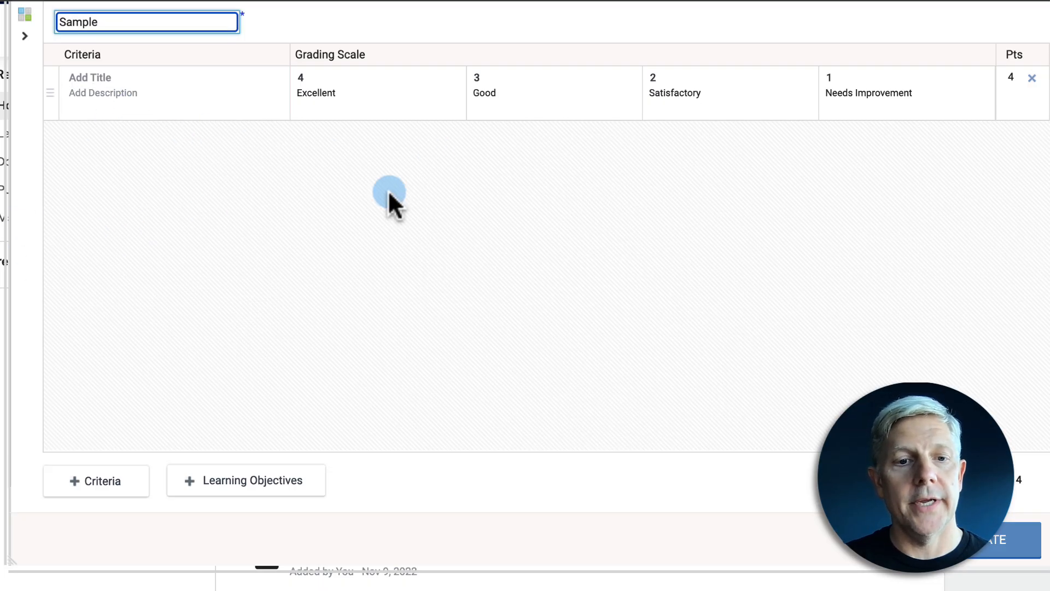
Add two extra criteria rows to the rubric and delete them again.
click(143, 495)
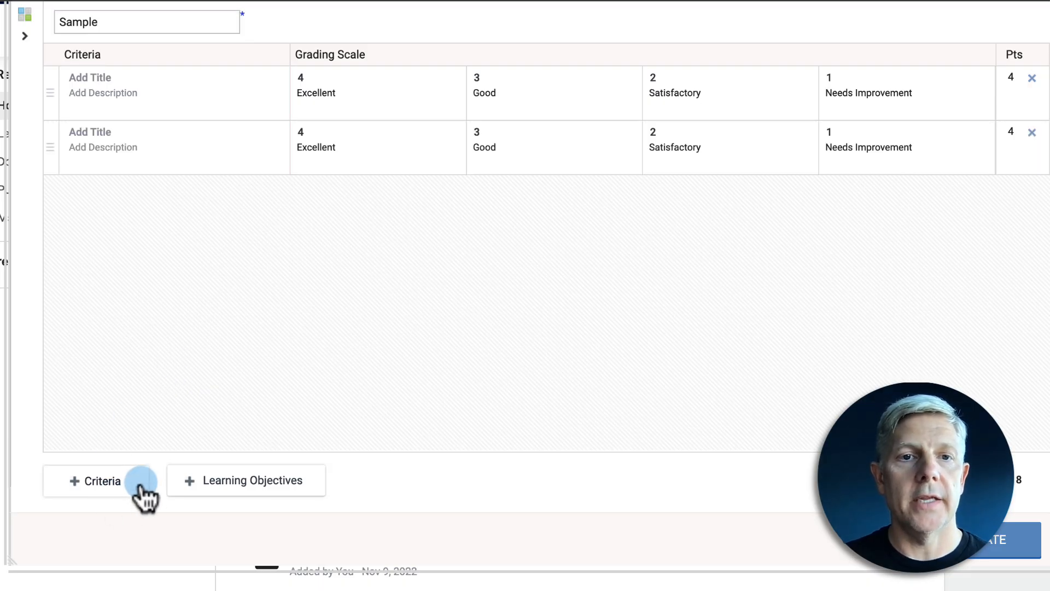
click(143, 495)
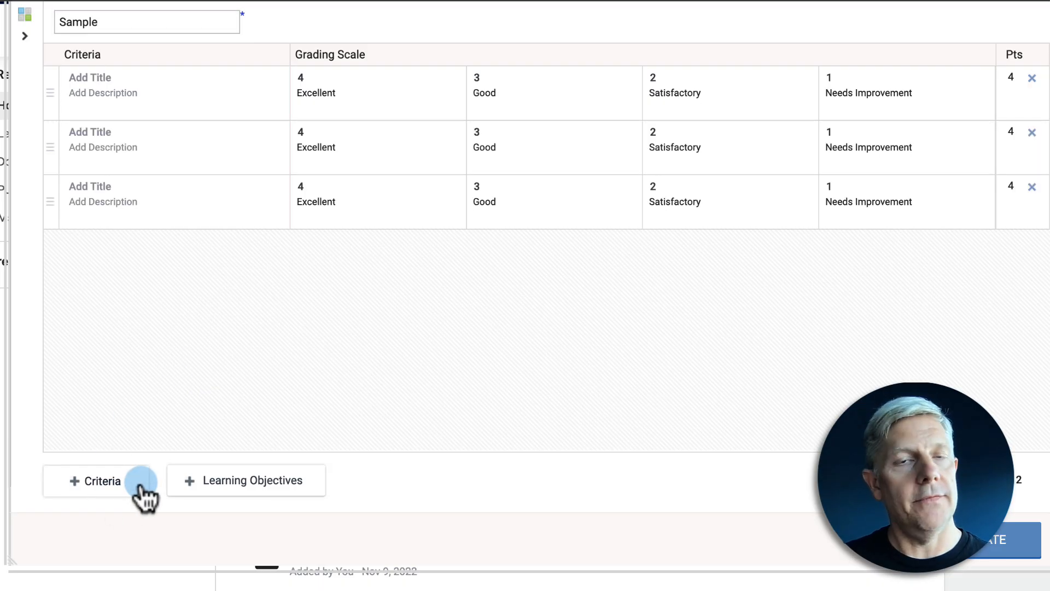
click(1032, 186)
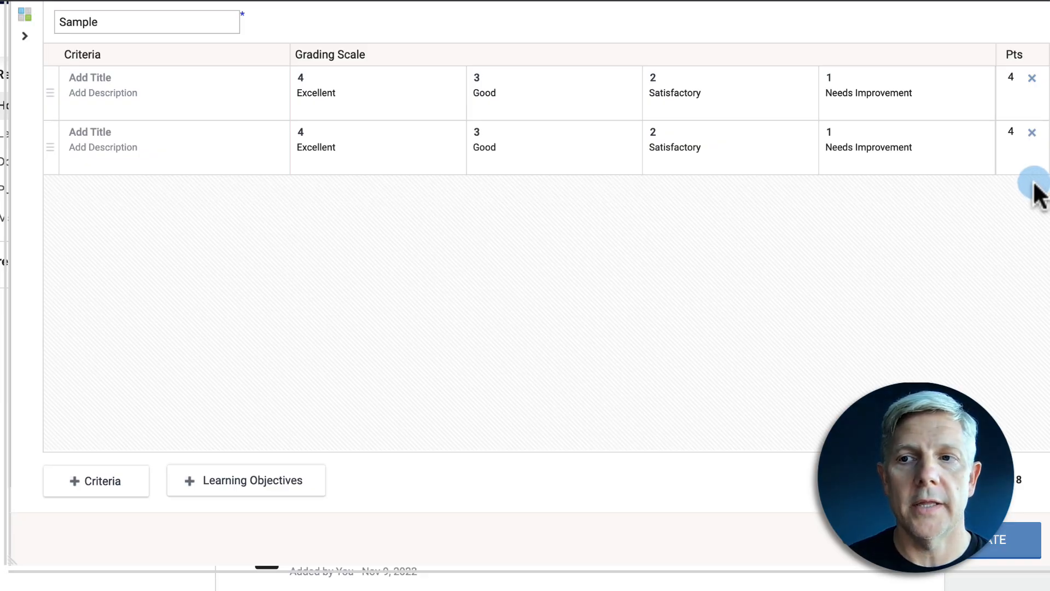
click(1032, 133)
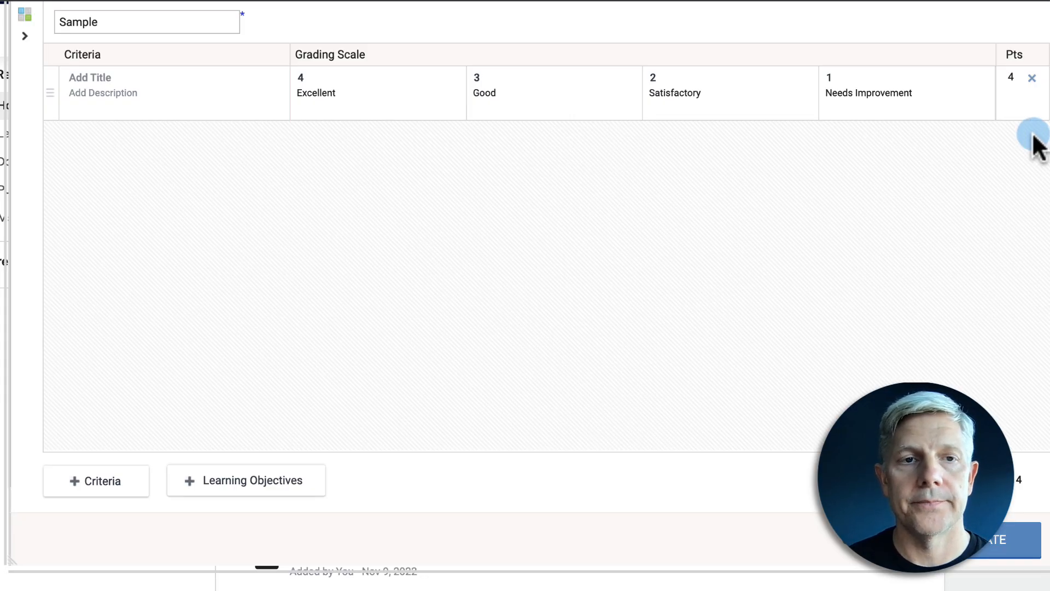
Title the rubric's criterion "Sample" and enter "description" as its description.
click(126, 88)
click(125, 80)
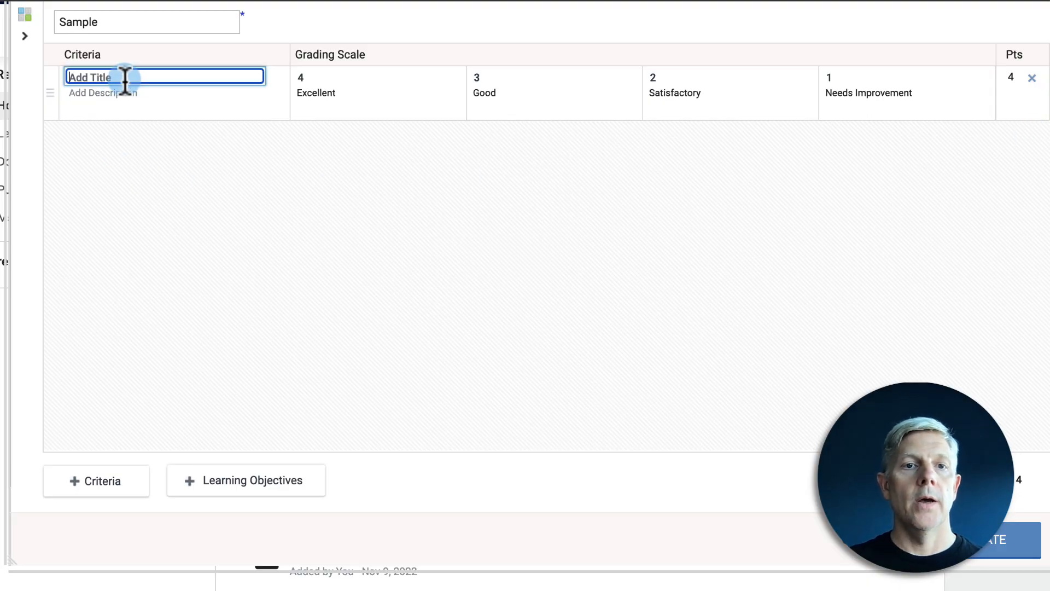
text(Sample)
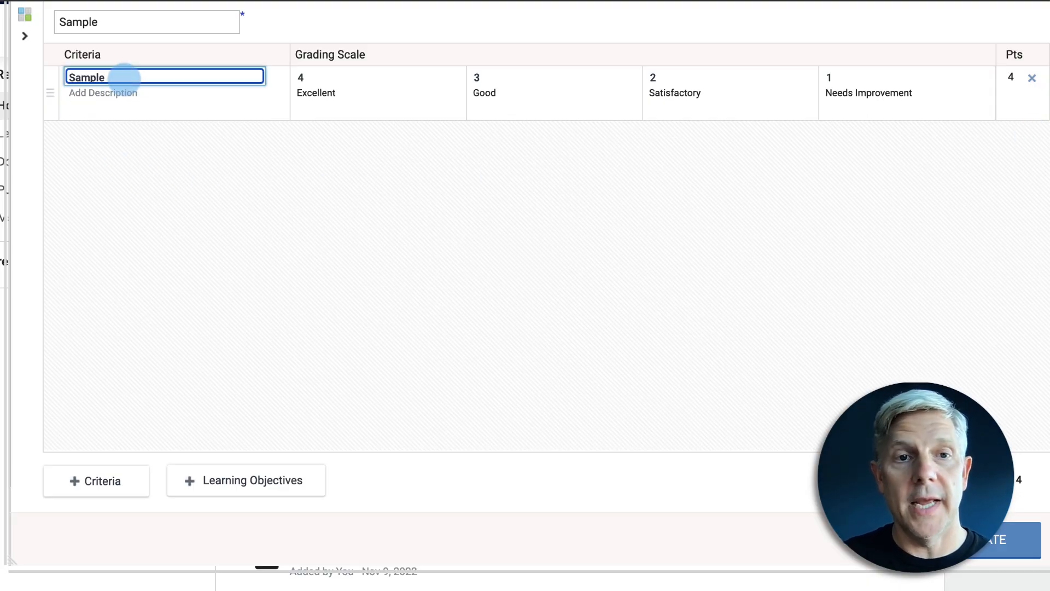
click(93, 100)
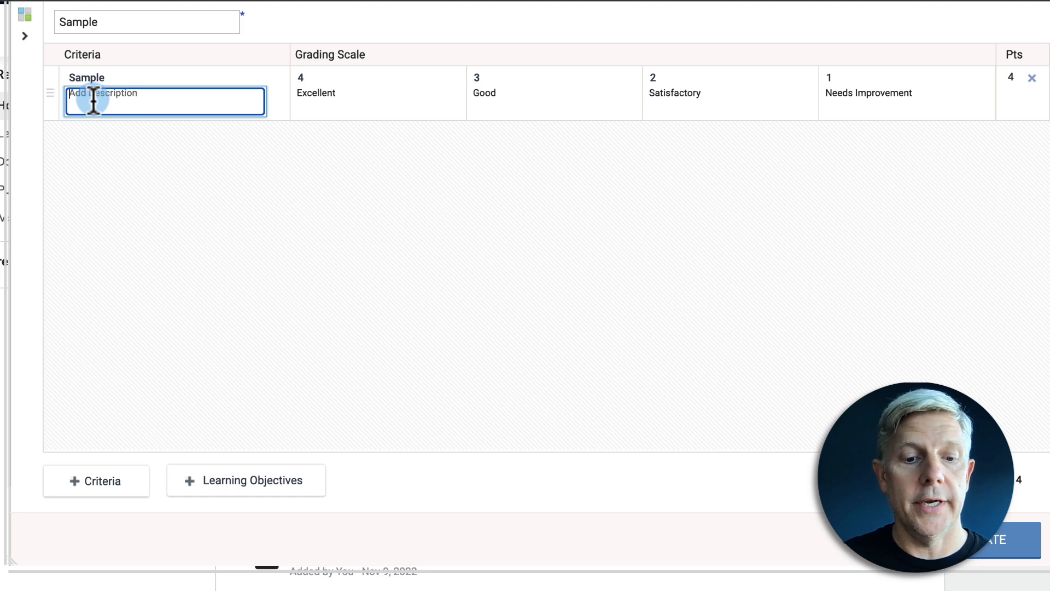
text(des)
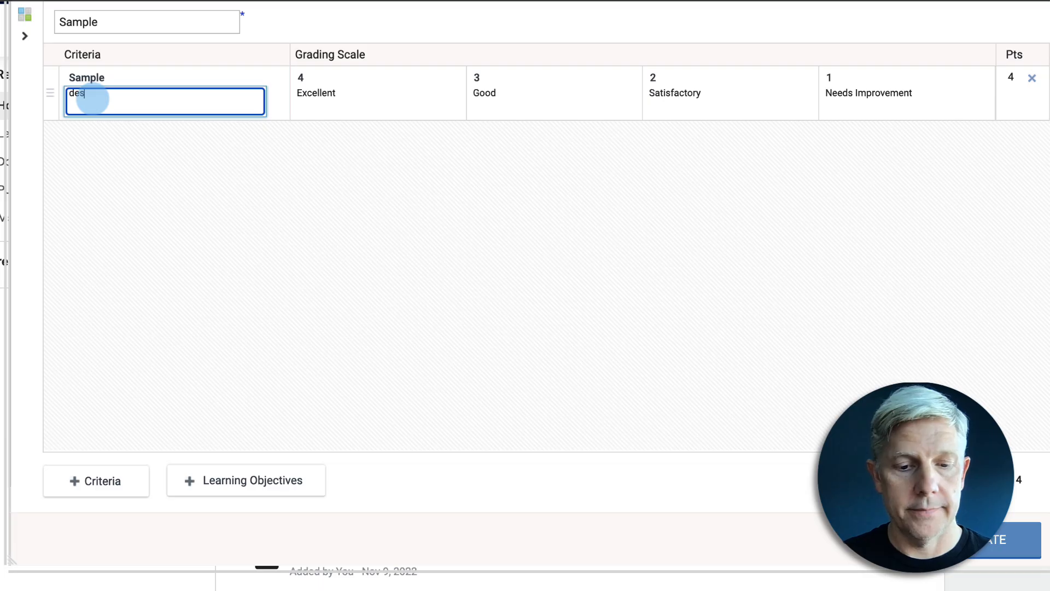
text(cription)
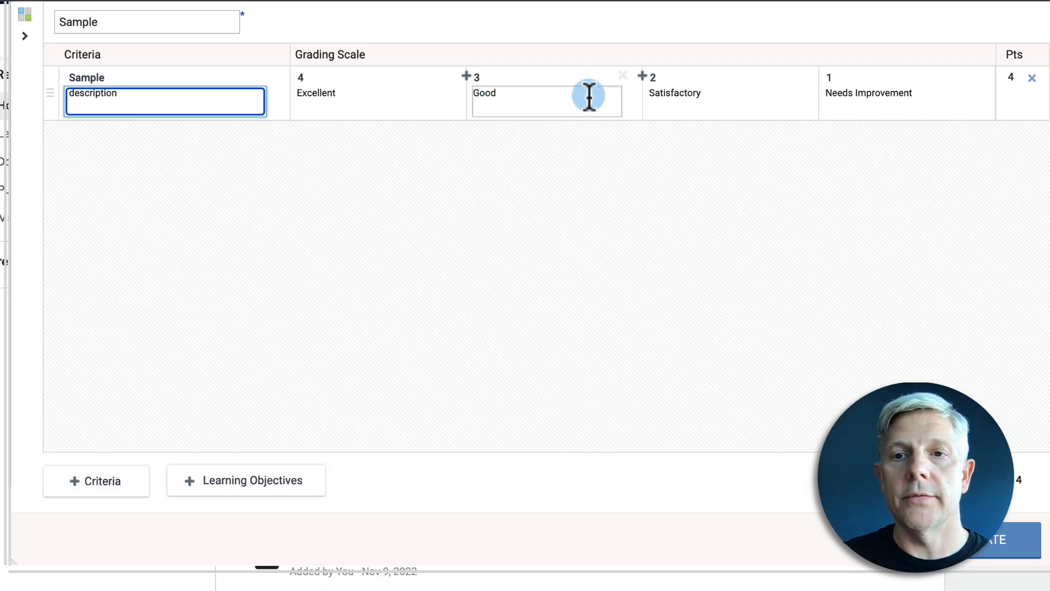
Set the Sample criterion's points to 3 for Excellent, 2 for Good, 1 for Satisfactory and 0 for Needs Improvement.
click(837, 76)
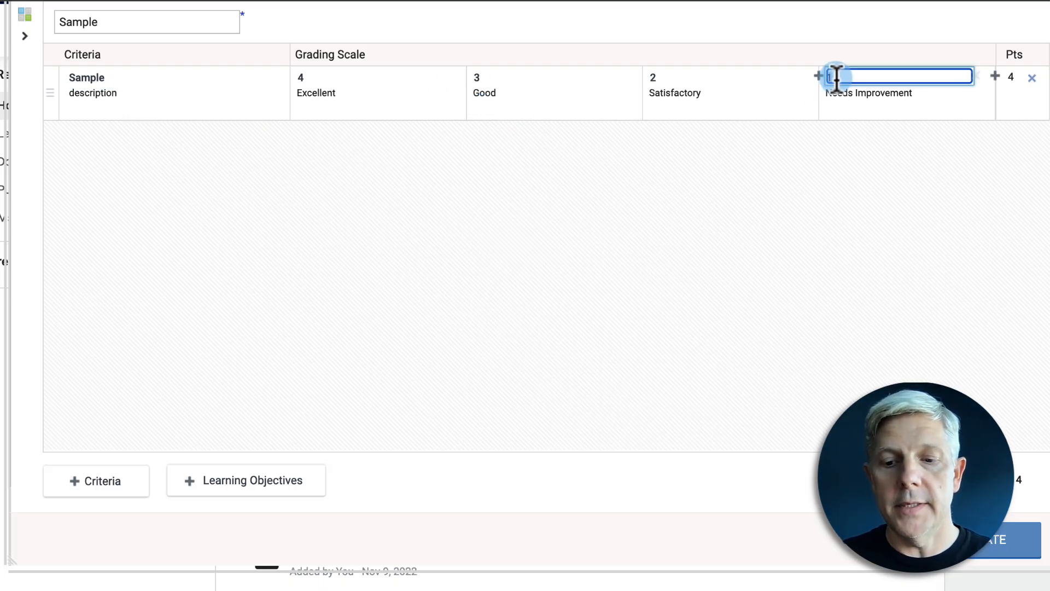
text(0)
click(703, 76)
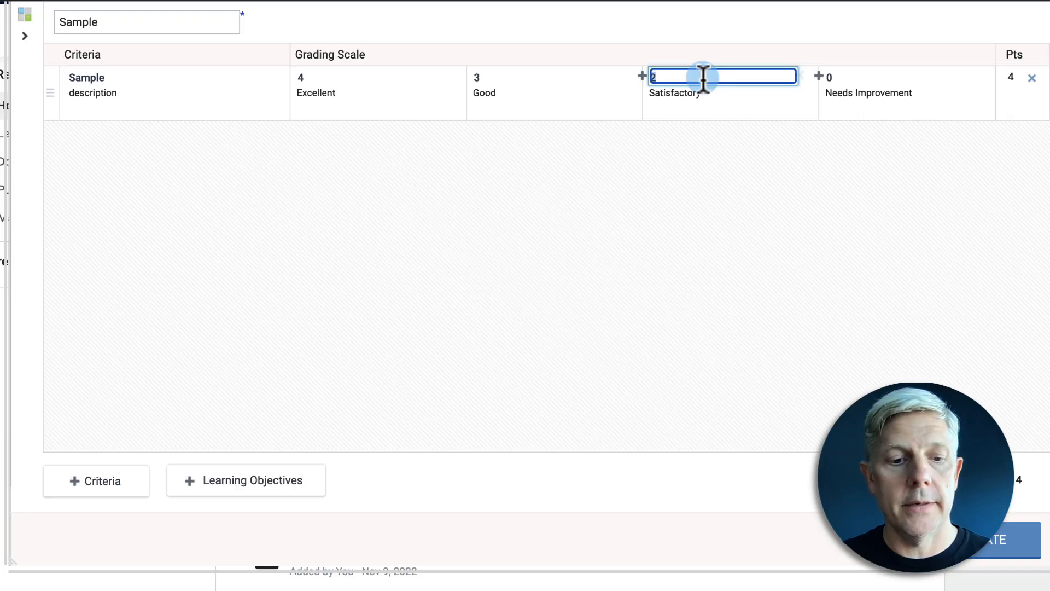
text(1)
click(527, 77)
text(2)
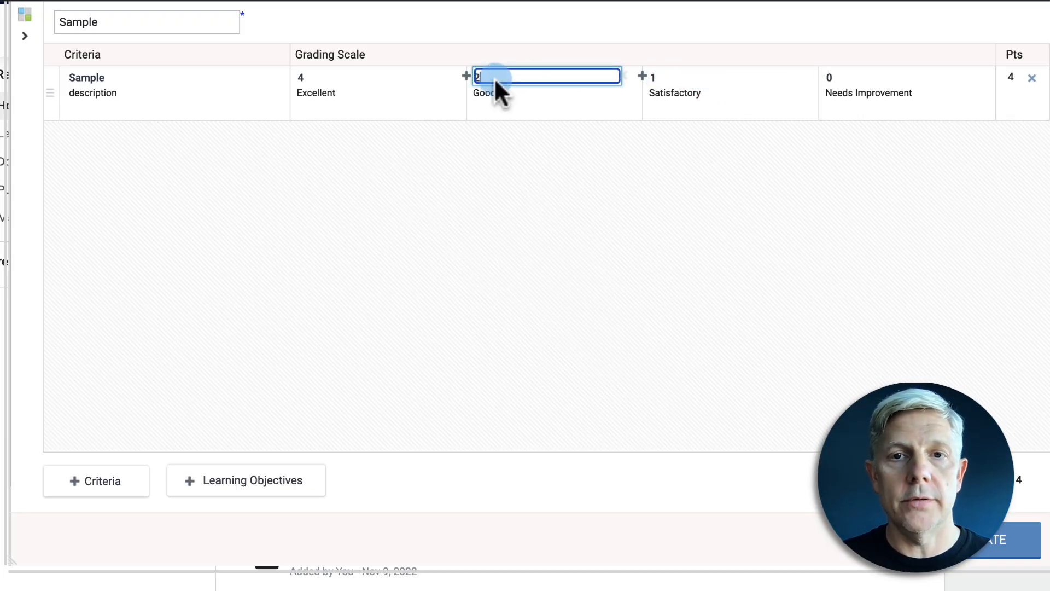
click(367, 77)
text(3)
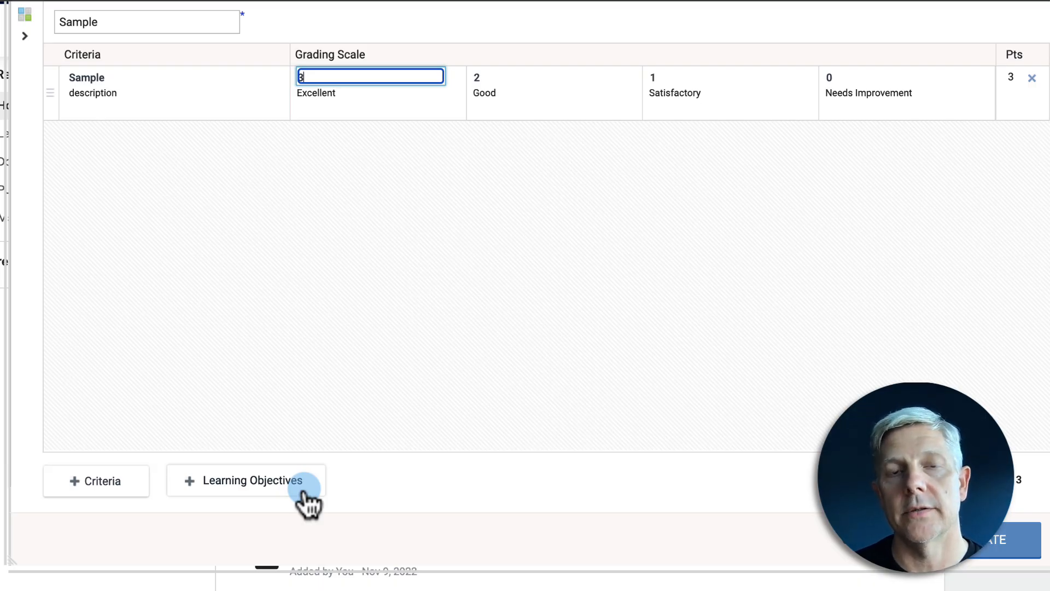
Browse the Texas Essential Knowledge and Skills learning objectives to Positive Character Traits and Personal Skills (2020), Grades 9-12, SEL.9-12.PCT.2.
click(243, 481)
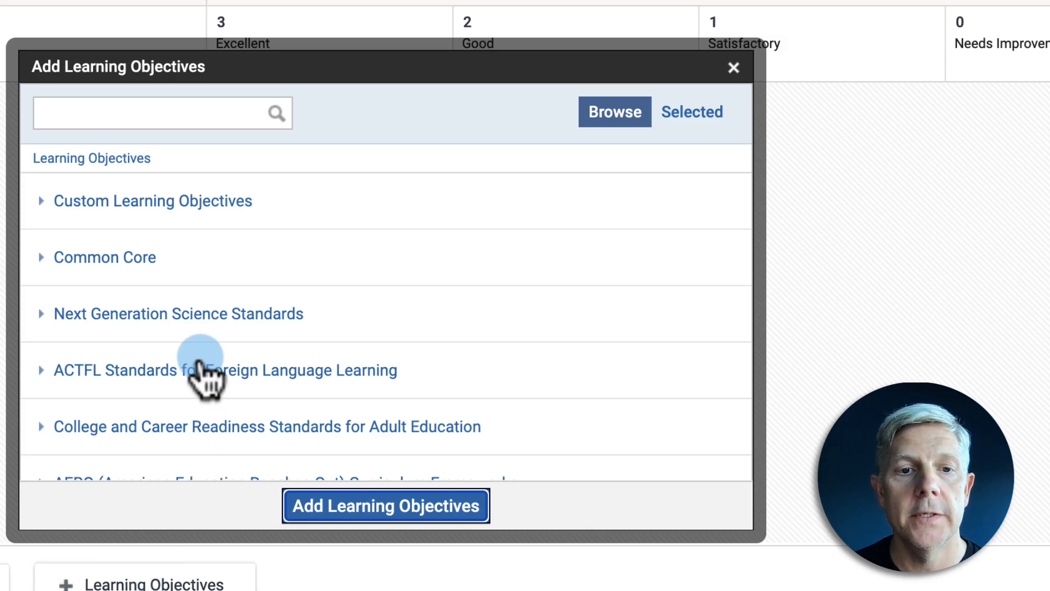
scroll(206, 375, down, 3)
click(145, 448)
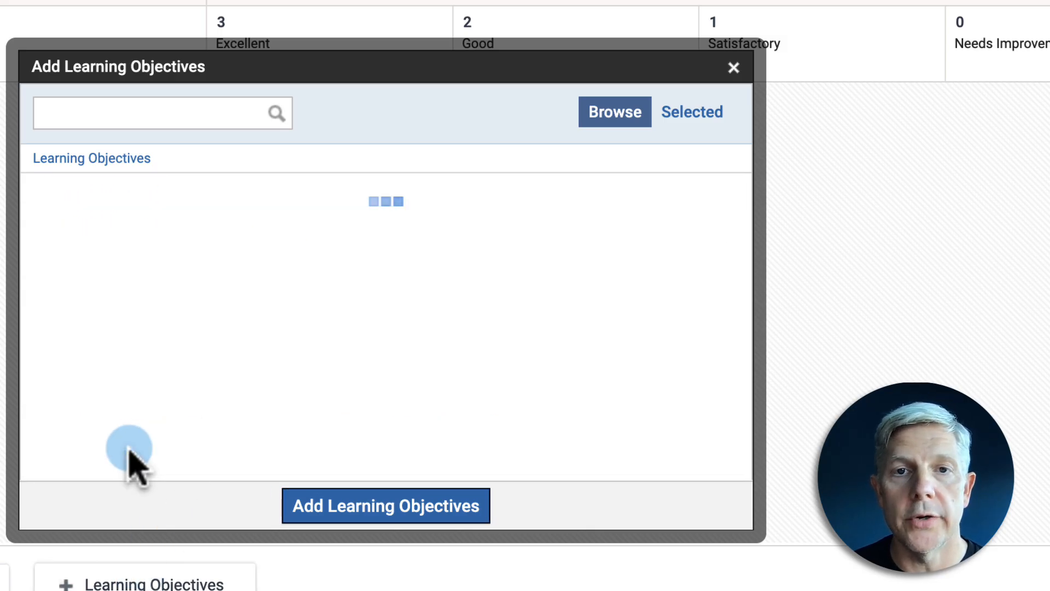
click(83, 202)
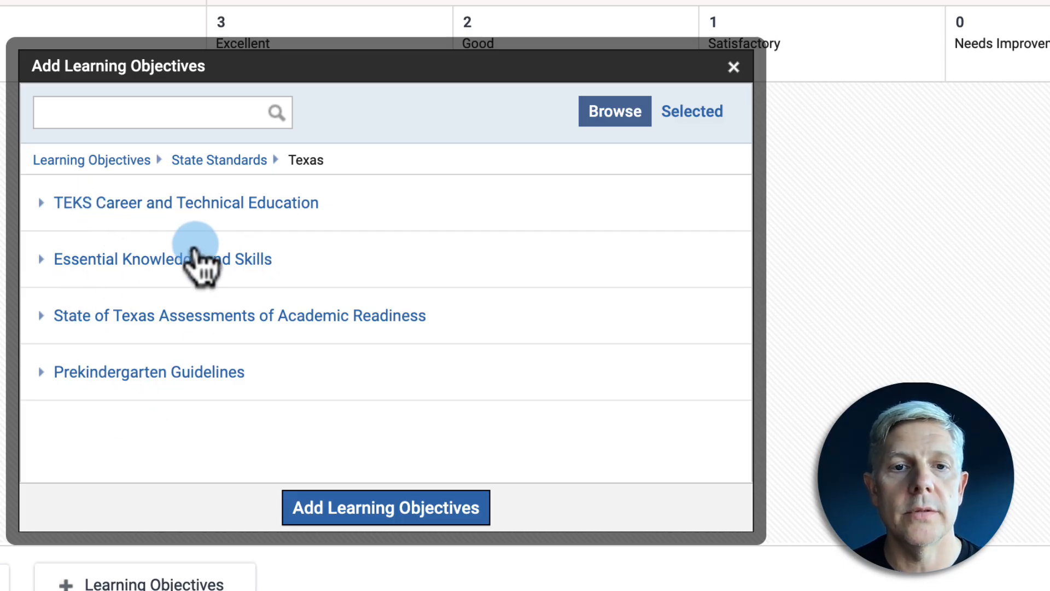
click(195, 253)
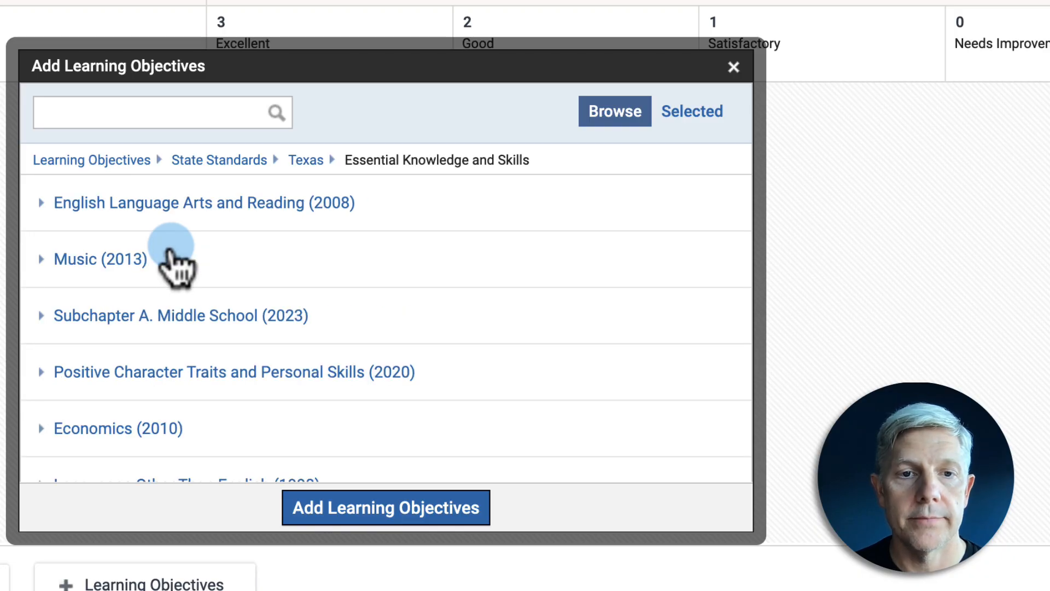
click(145, 373)
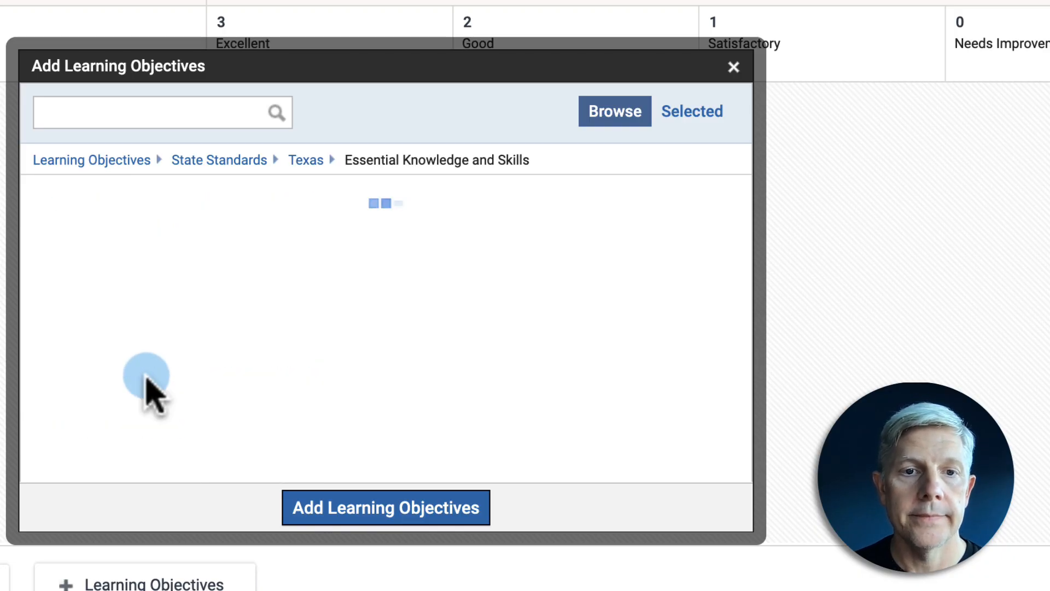
click(108, 372)
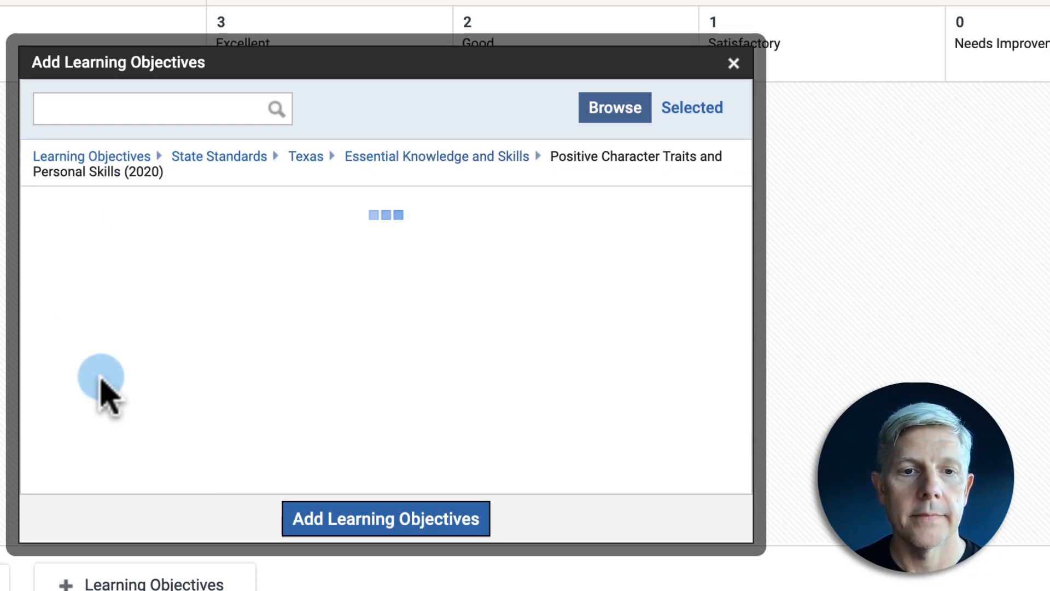
click(242, 302)
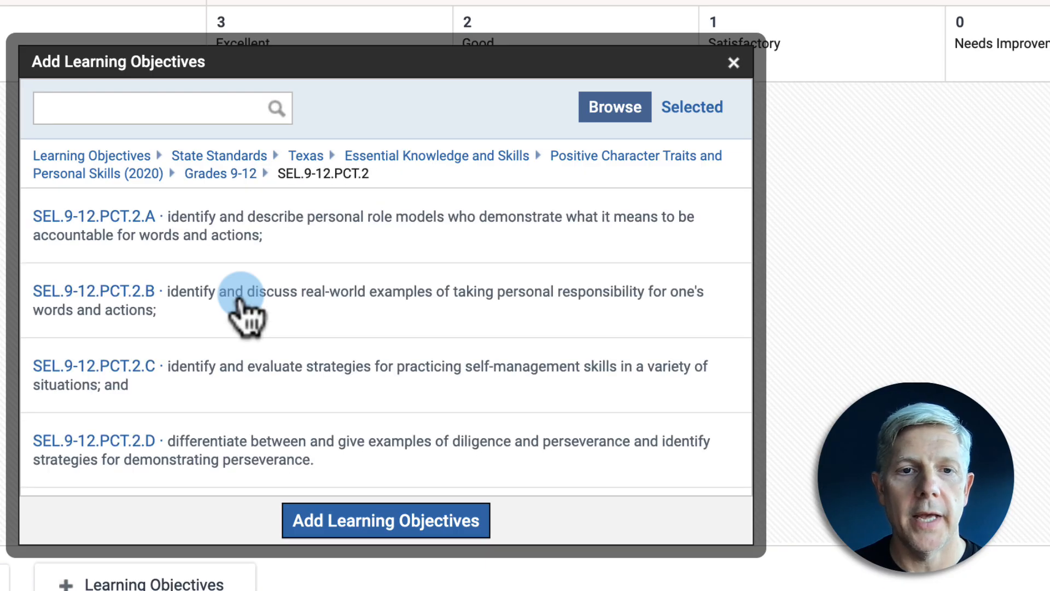
Add learning objectives SEL.9-12.PCT.2.B, SEL.9-12.PCT.2.C and SEL.9-12.PCT.2.D to the rubric as criteria.
click(242, 302)
click(247, 376)
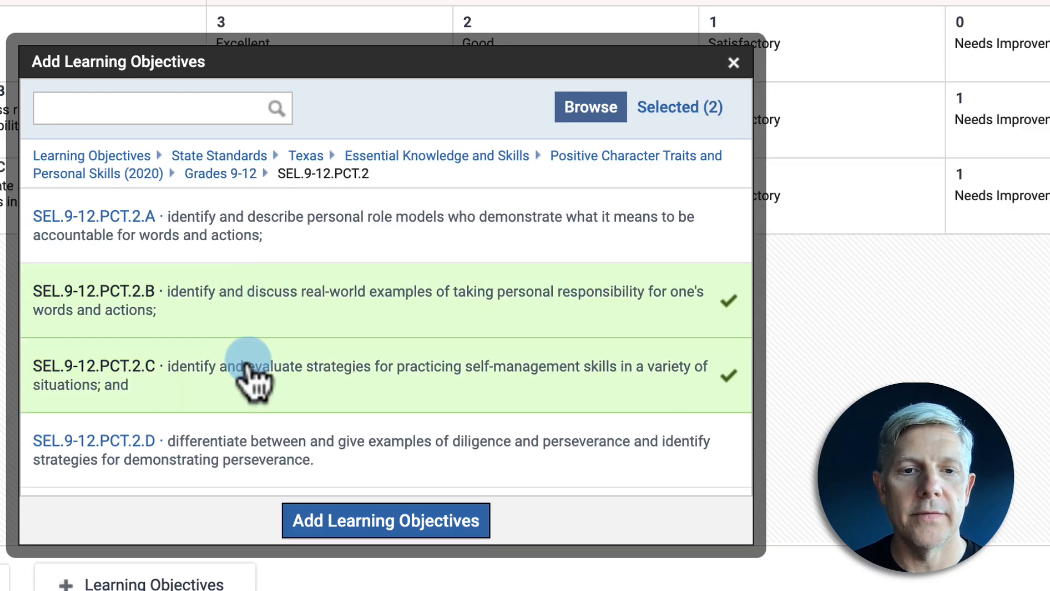
click(256, 462)
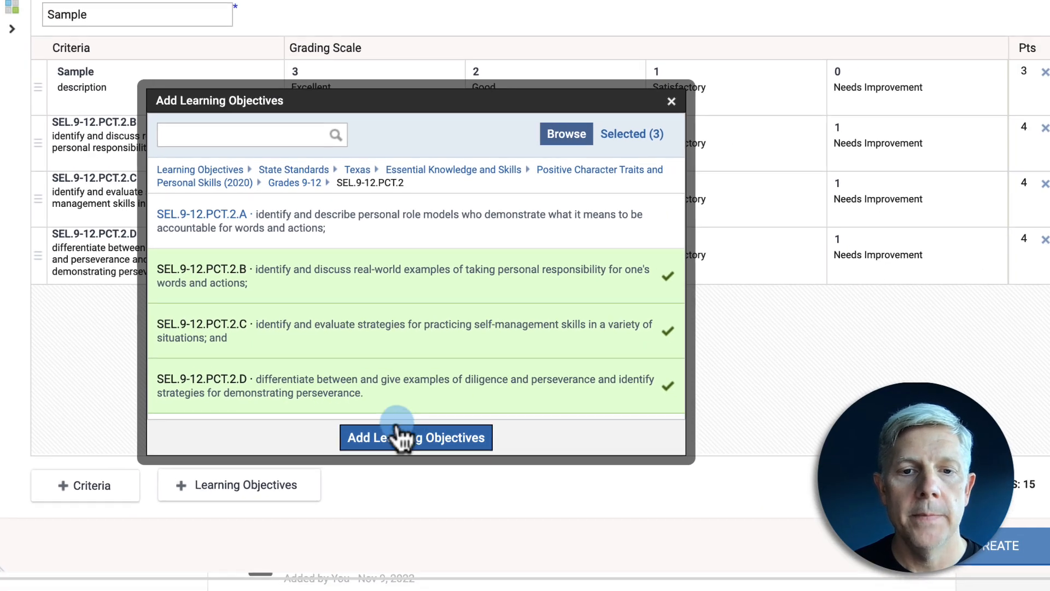
click(426, 433)
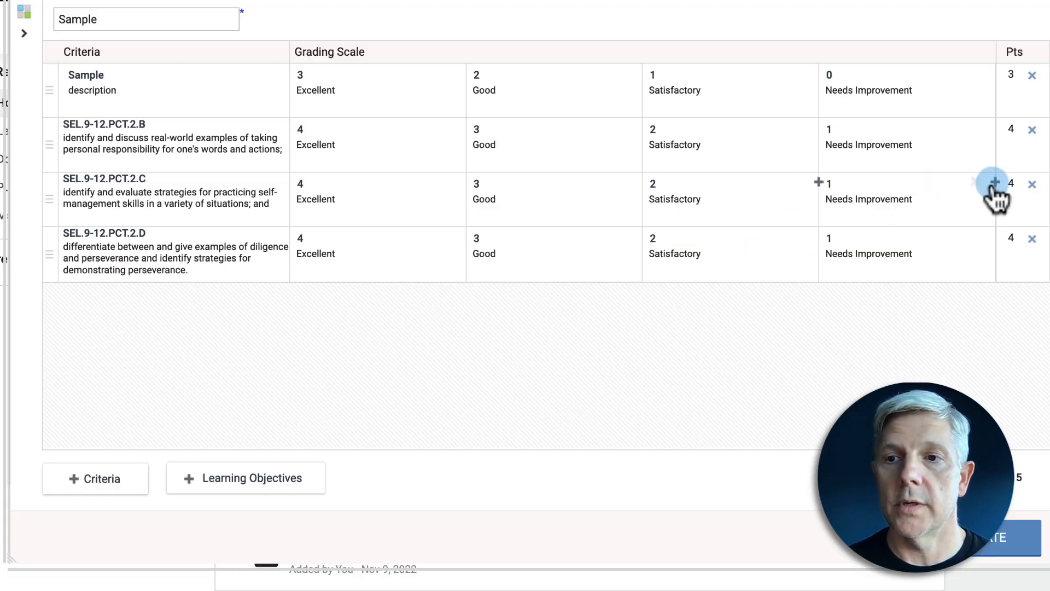
Remove the Needs Improvement level from the SEL.9-12.PCT.2.C criterion and create the rubric.
click(977, 183)
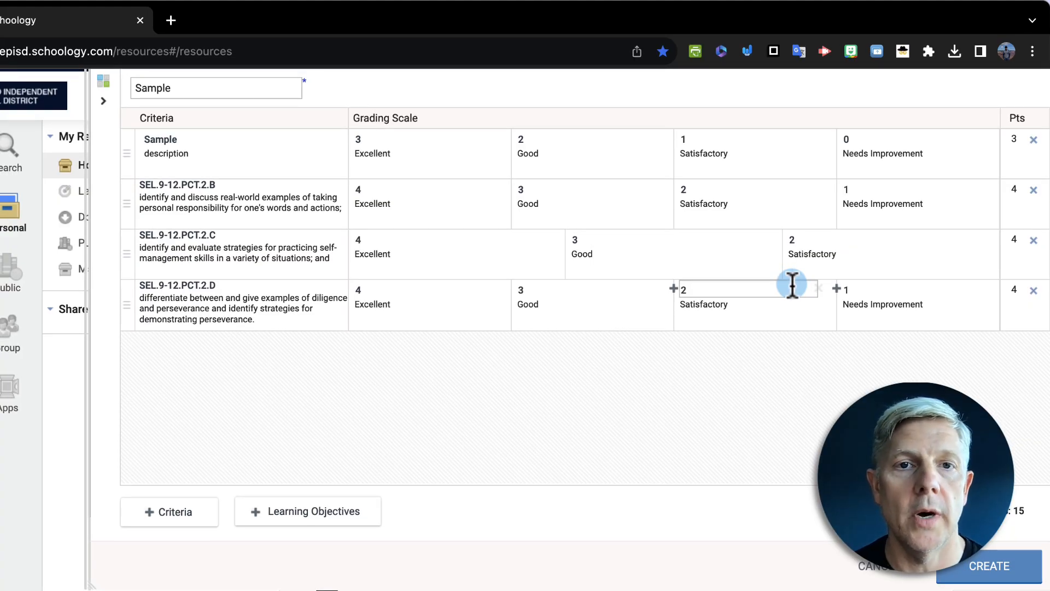
click(988, 566)
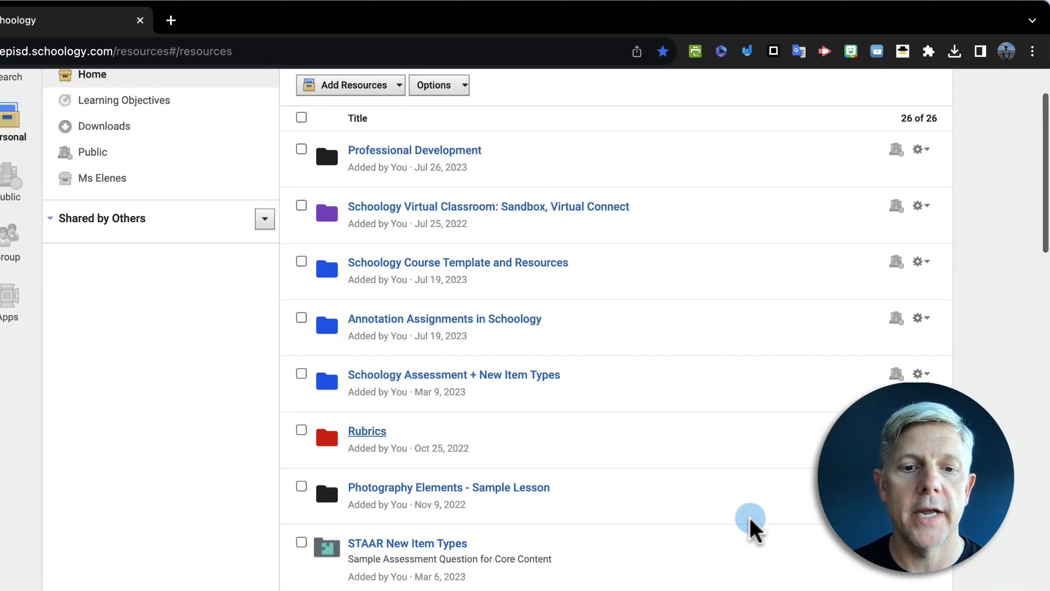
Add the Sample rubric from personal resources to the teacher's Virtual Classroom: Sandbox course.
scroll(753, 524, down, 20)
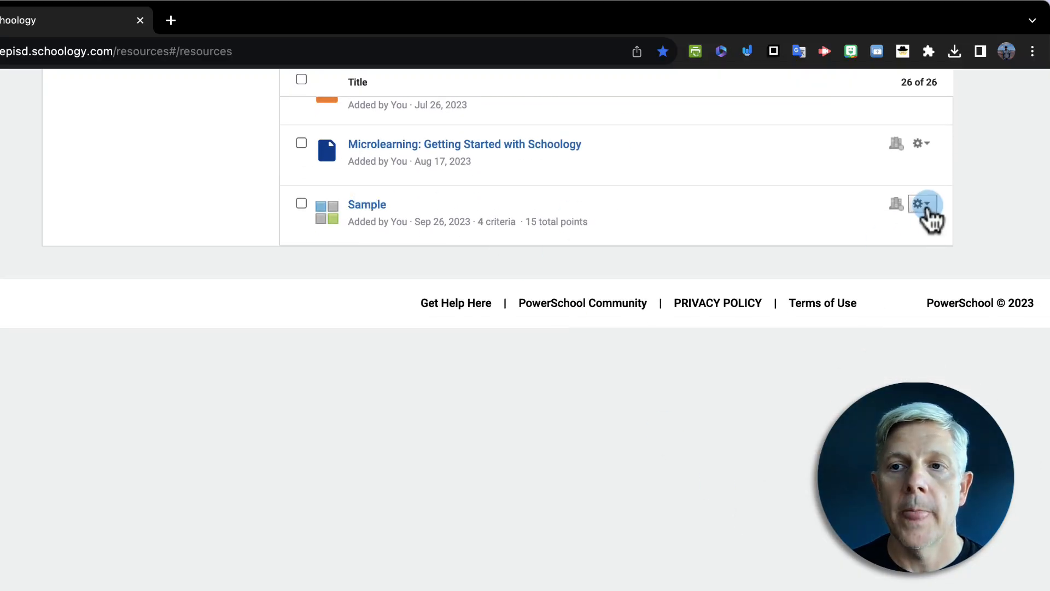
click(923, 206)
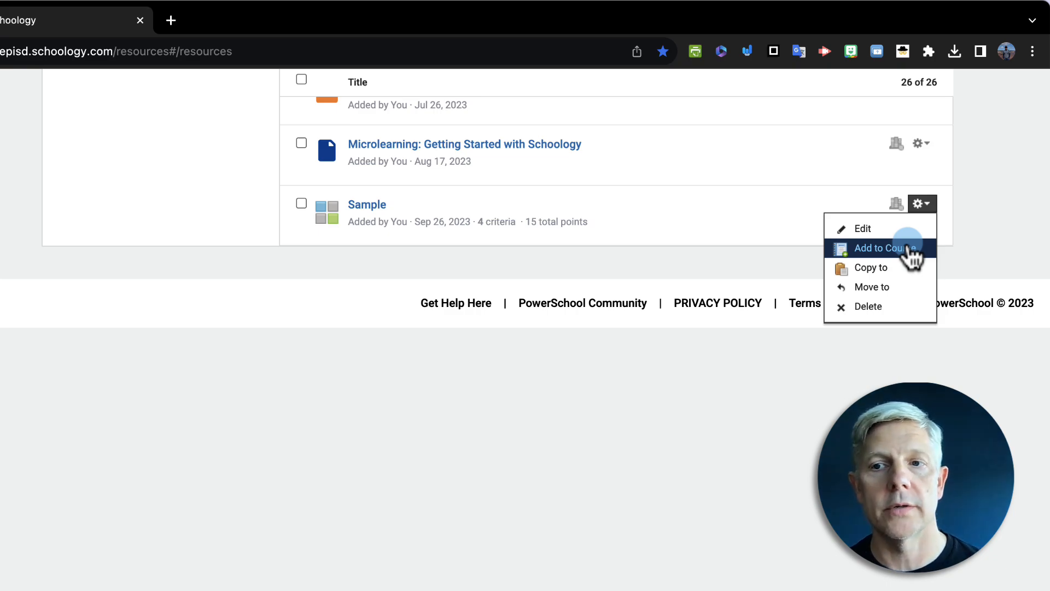
click(764, 263)
scroll(764, 260, up, 1)
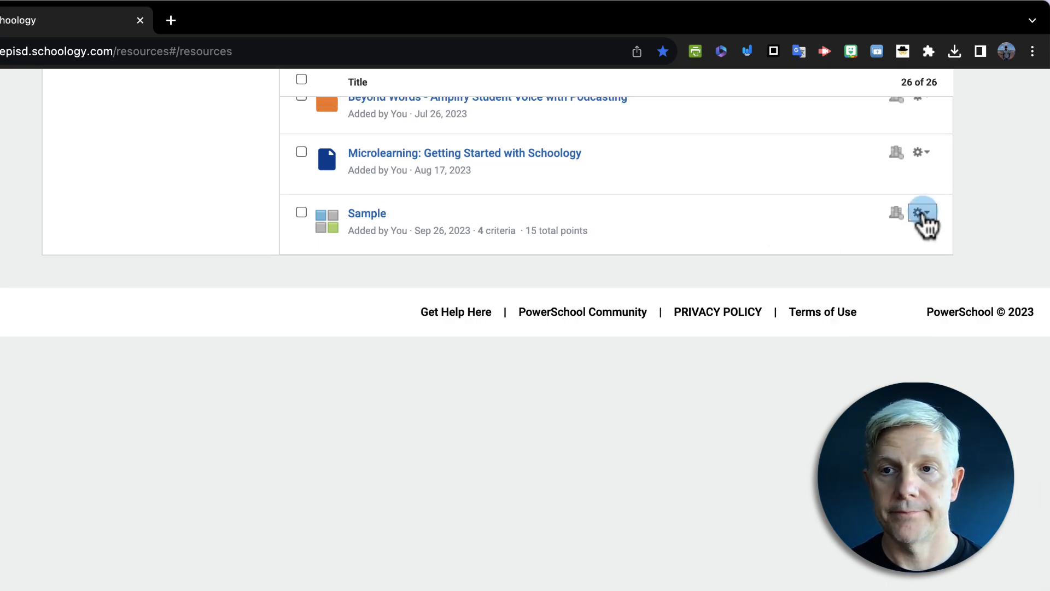
click(922, 212)
click(899, 252)
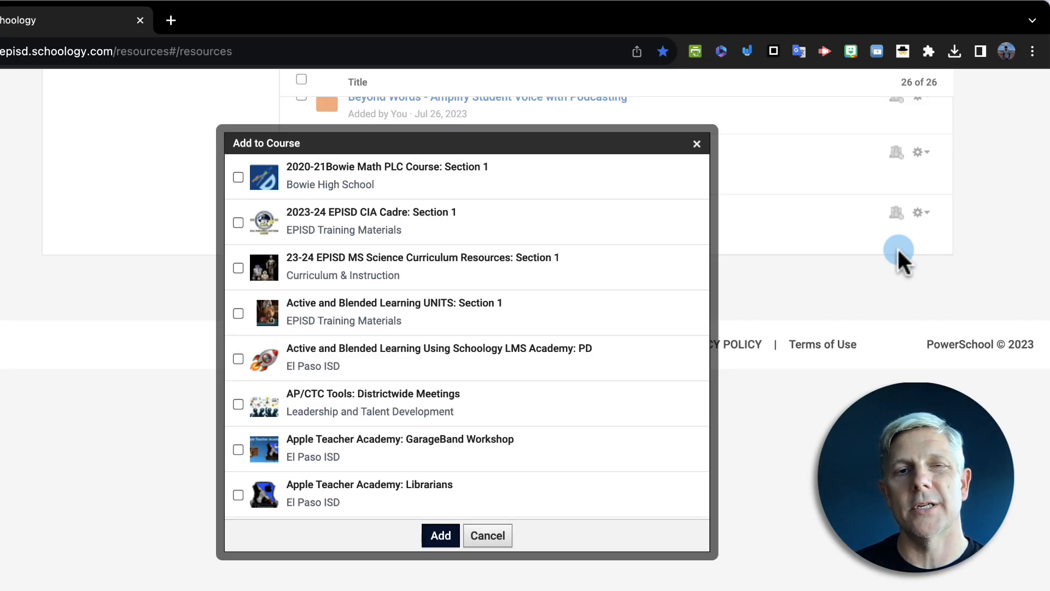
scroll(480, 372, down, 15)
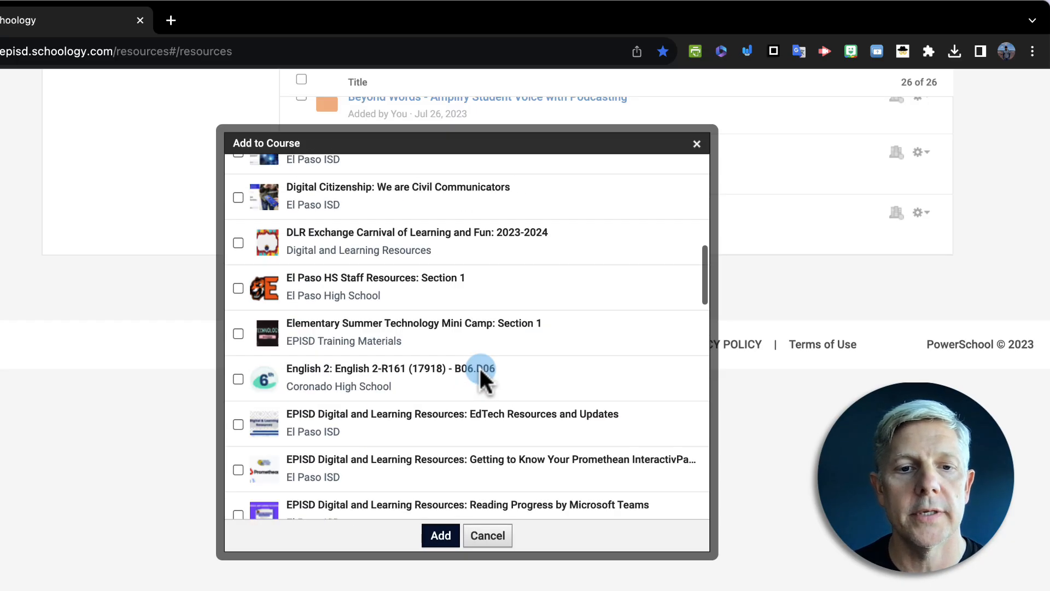
scroll(480, 375, down, 8)
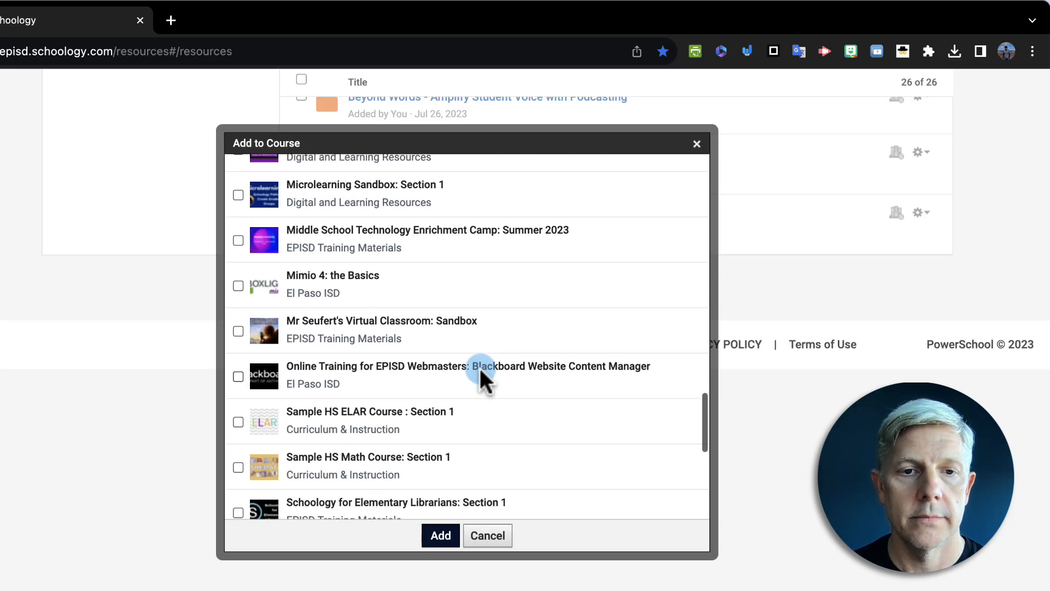
click(238, 330)
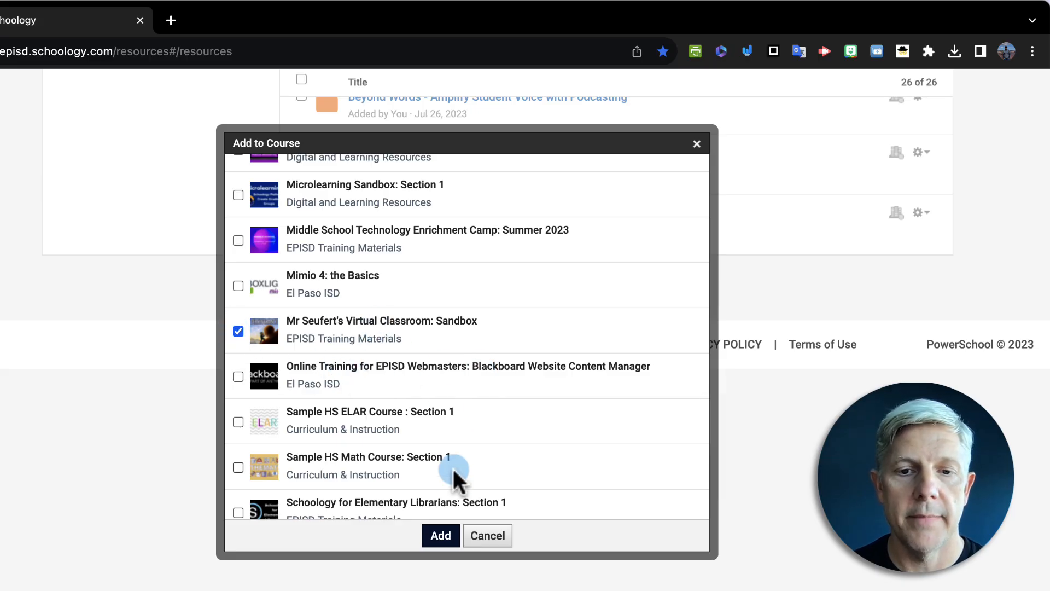
click(443, 536)
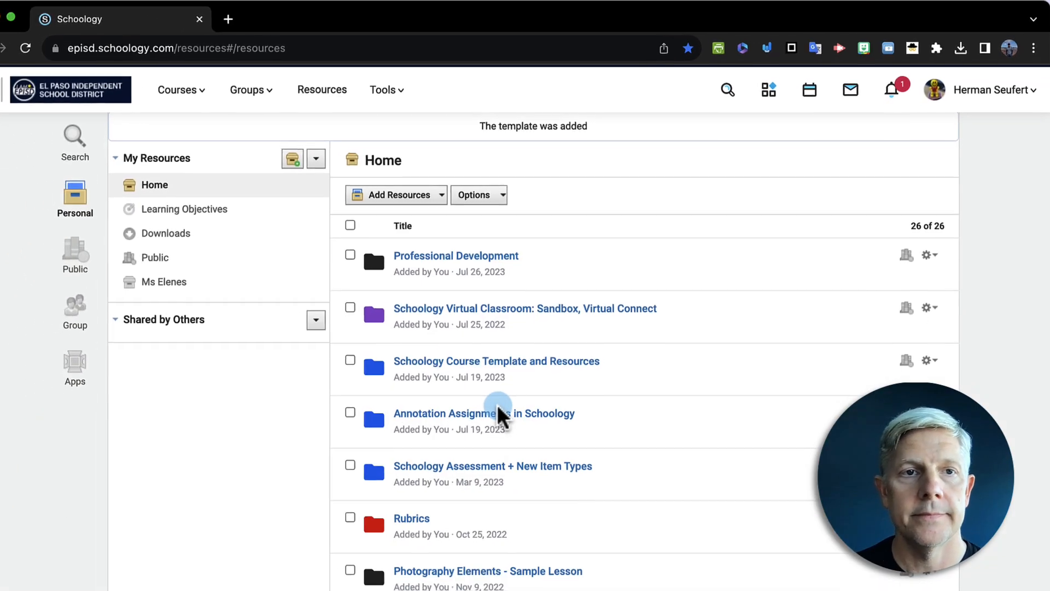
Go to the Virtual Classroom: Sandbox course and display the rubrics in its grade setup.
click(179, 90)
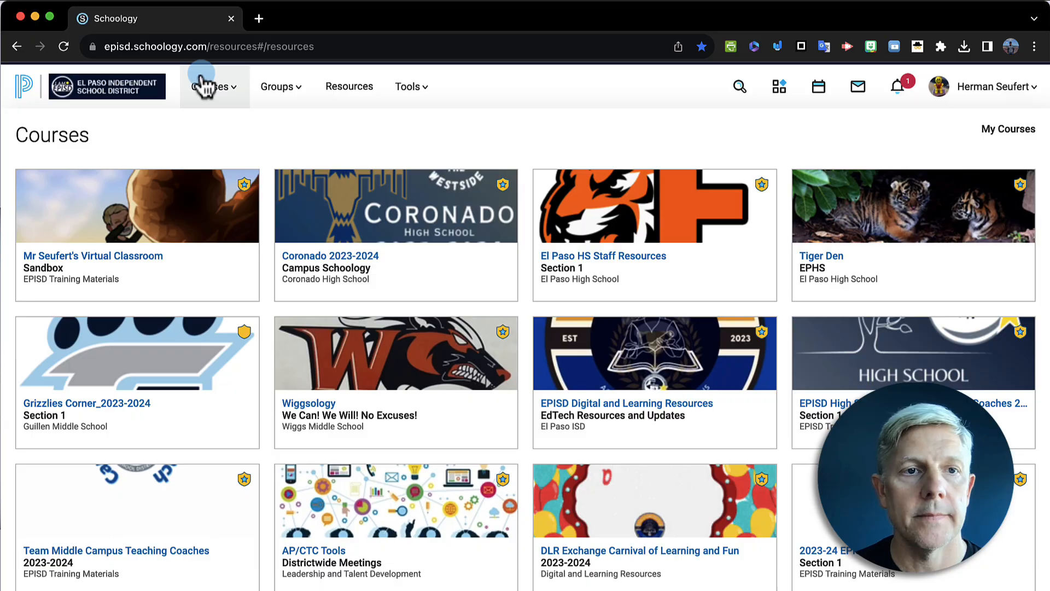
click(180, 207)
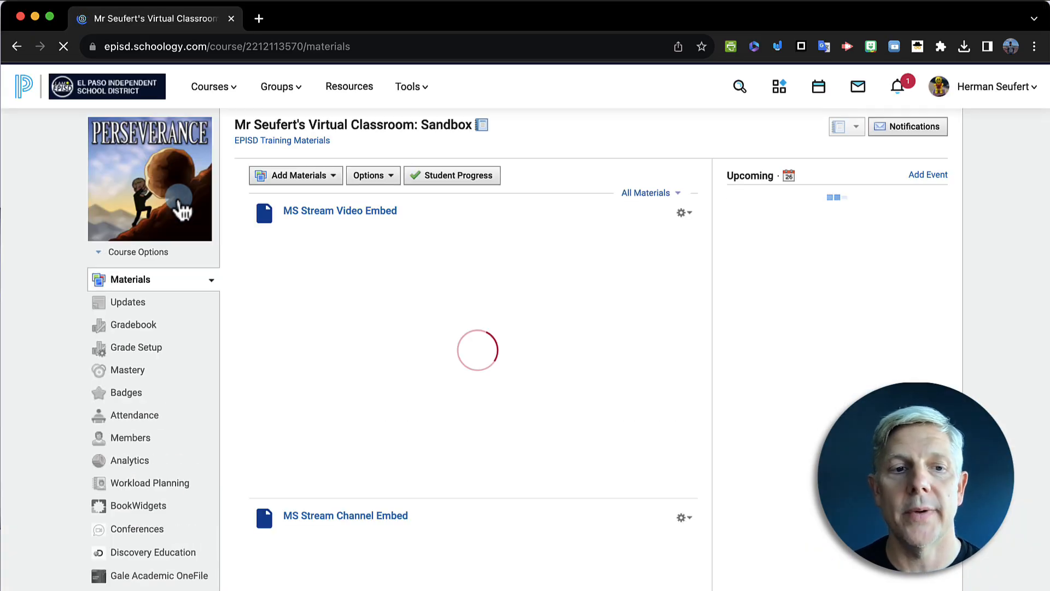
click(167, 350)
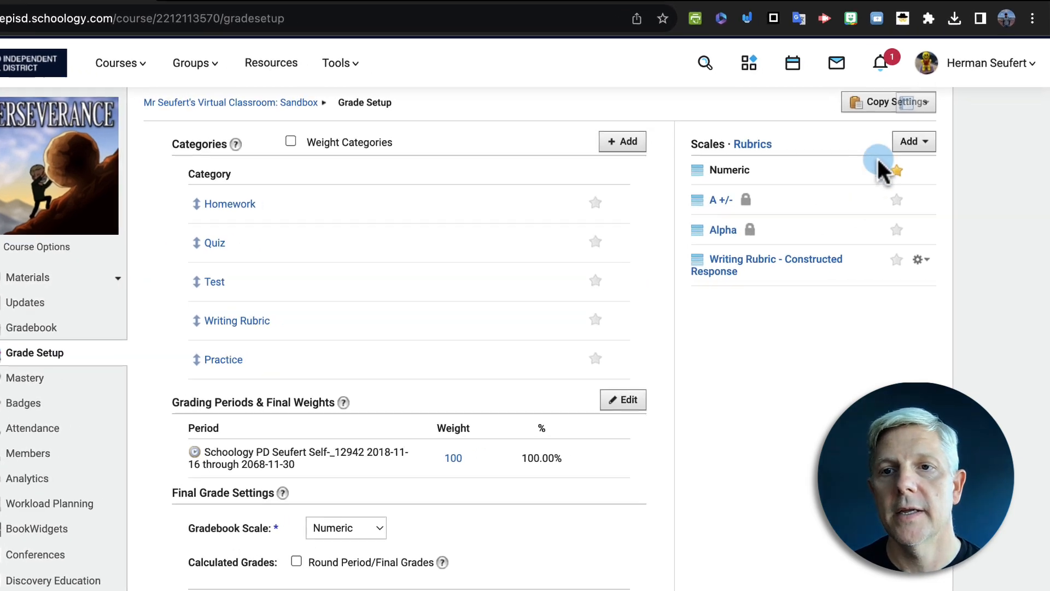
click(785, 159)
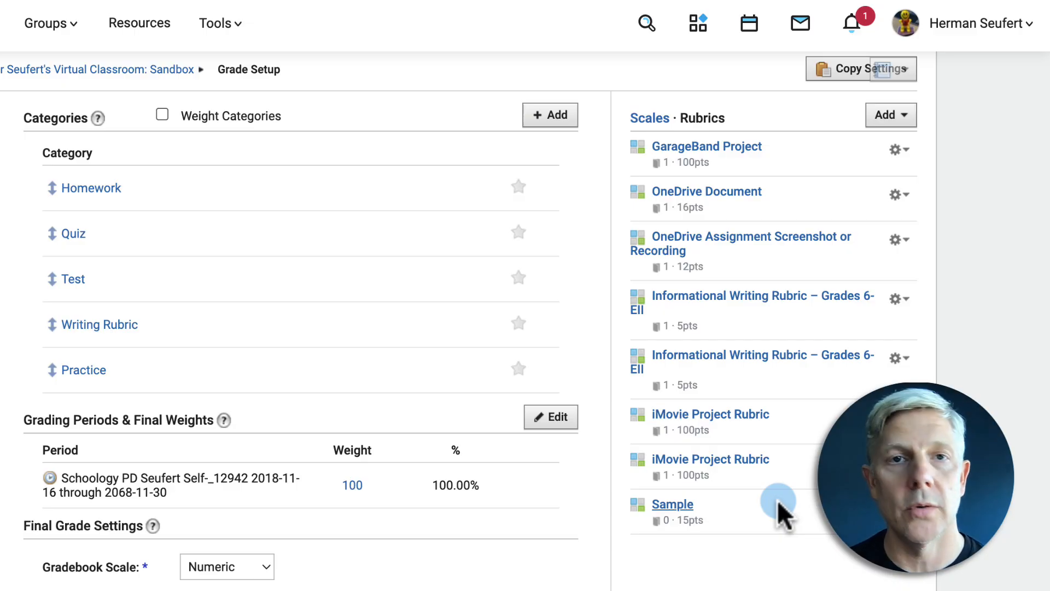
Return to the Sandbox course materials and start creating a new assignment.
click(125, 70)
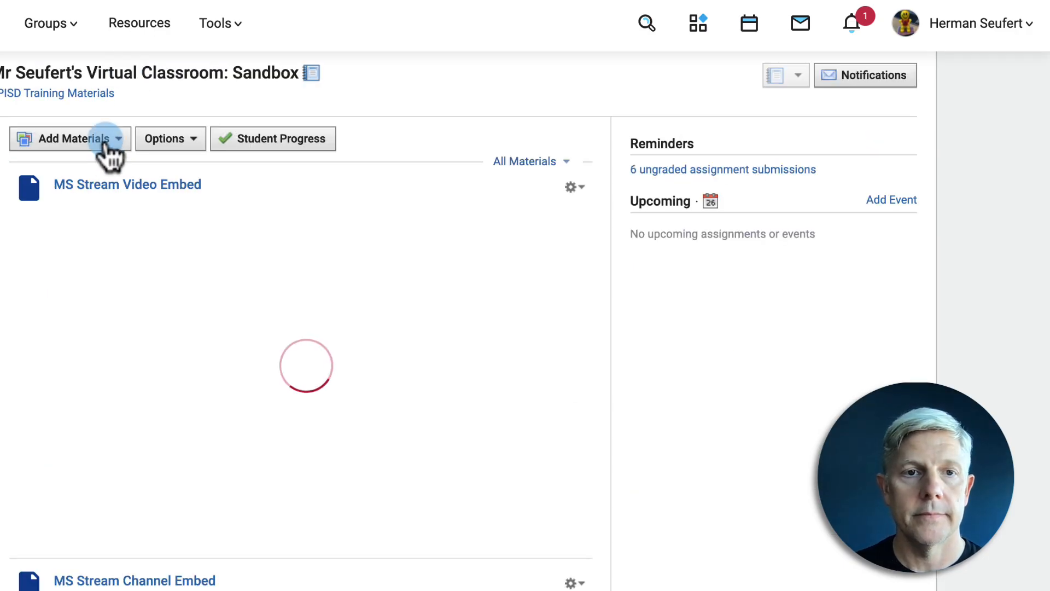
click(105, 139)
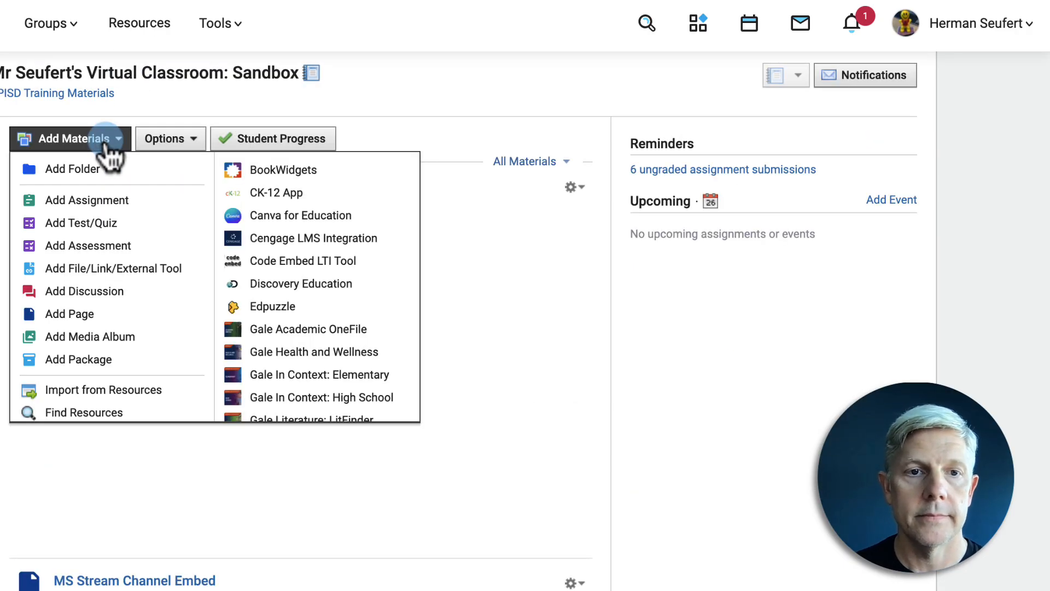
click(146, 199)
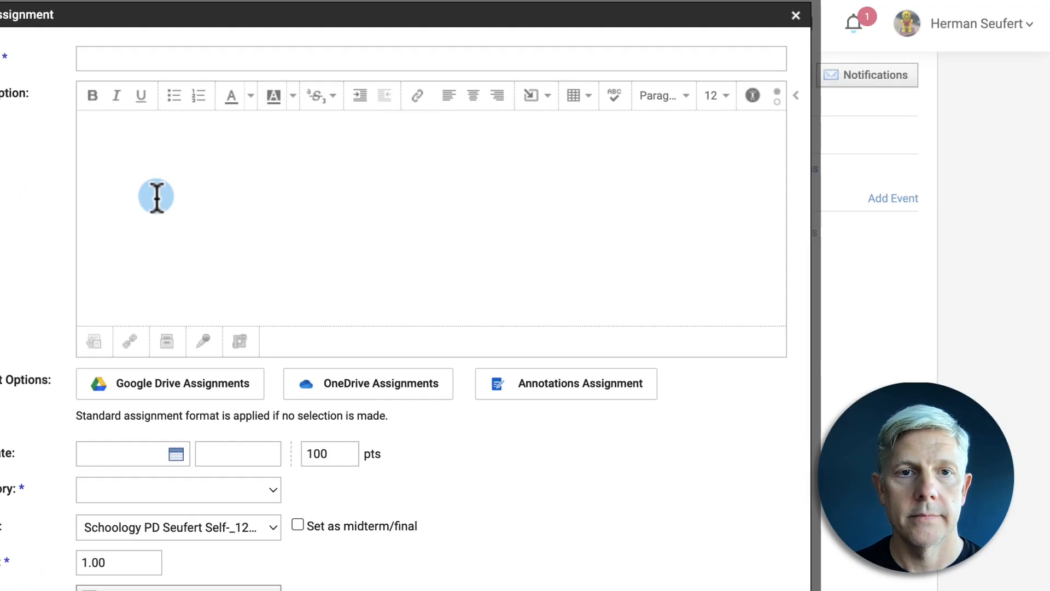
Set the new assignment's scale/rubric to the Sample rubric and review its aligned learning objectives.
scroll(274, 257, down, 3)
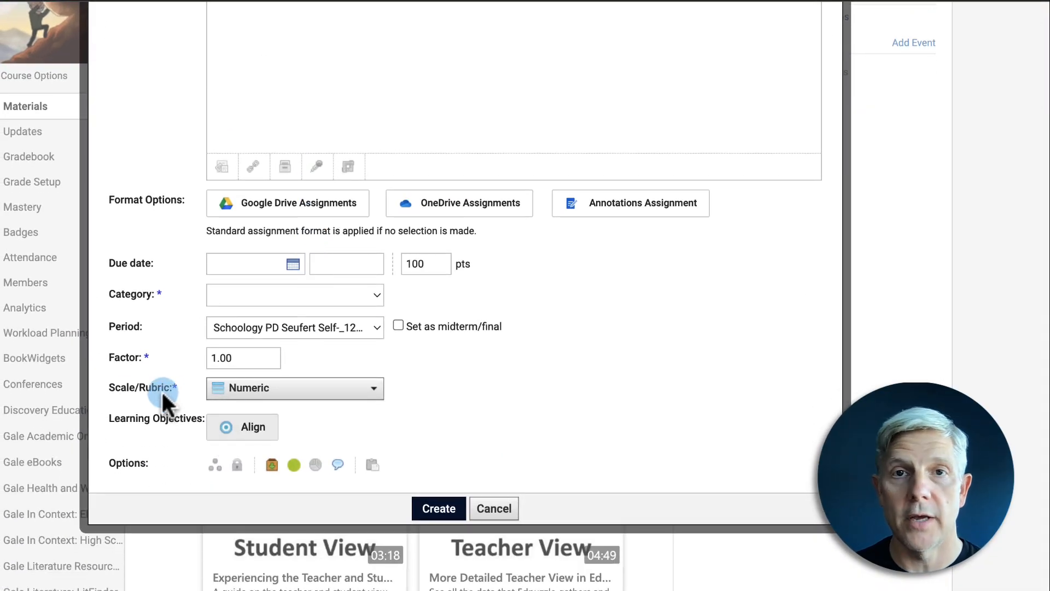
click(374, 389)
scroll(354, 446, down, 2)
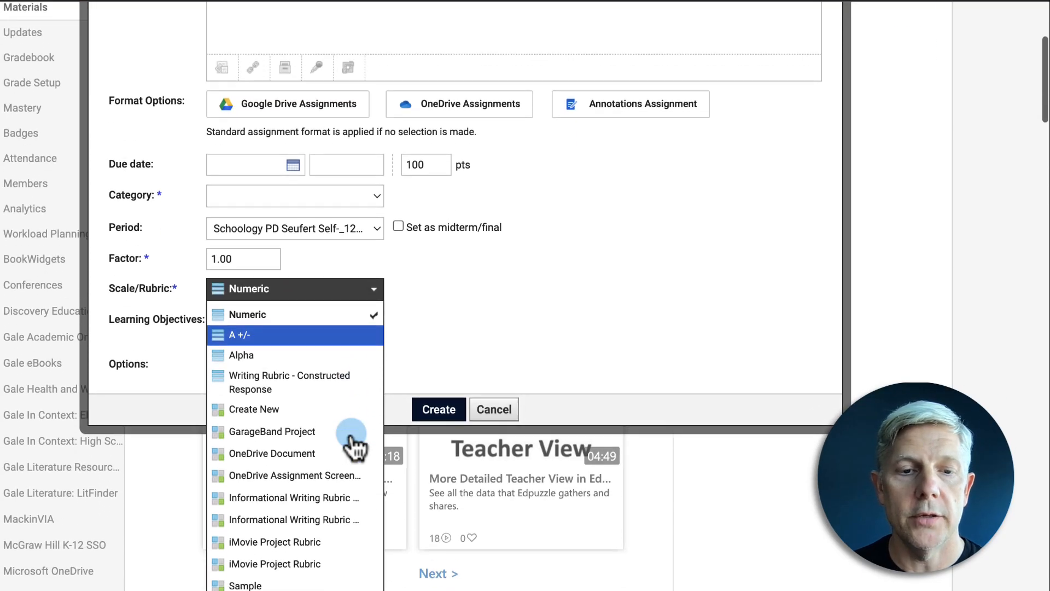
scroll(354, 445, down, 1)
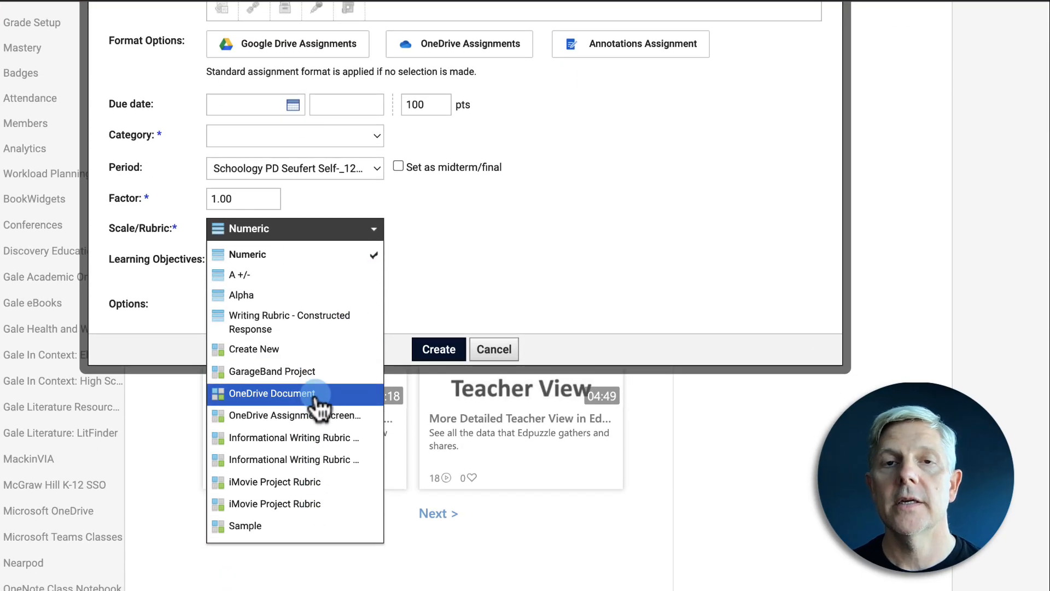
click(312, 526)
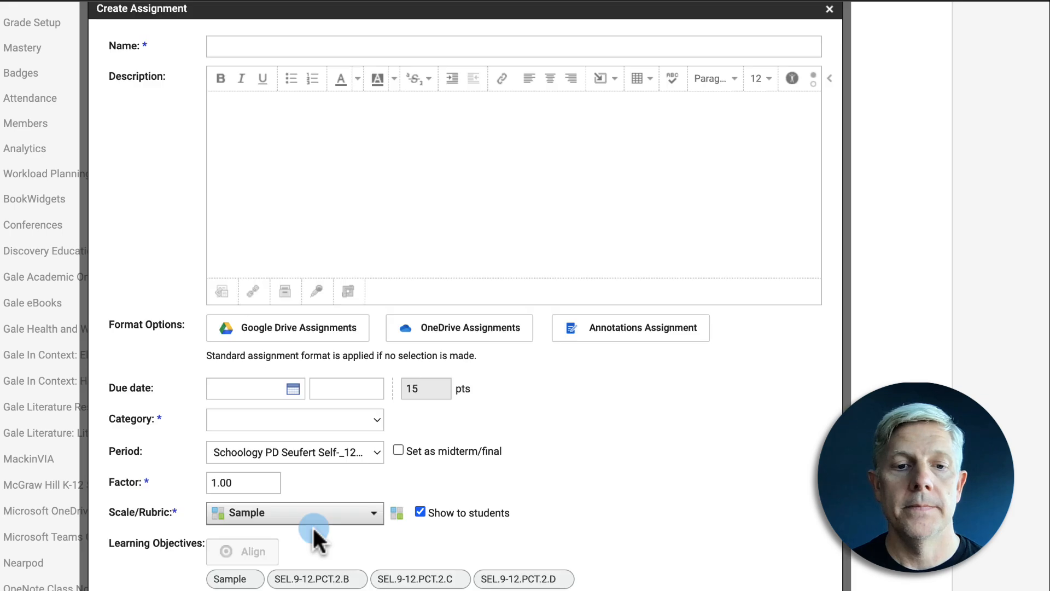
scroll(427, 457, down, 2)
scroll(431, 454, down, 2)
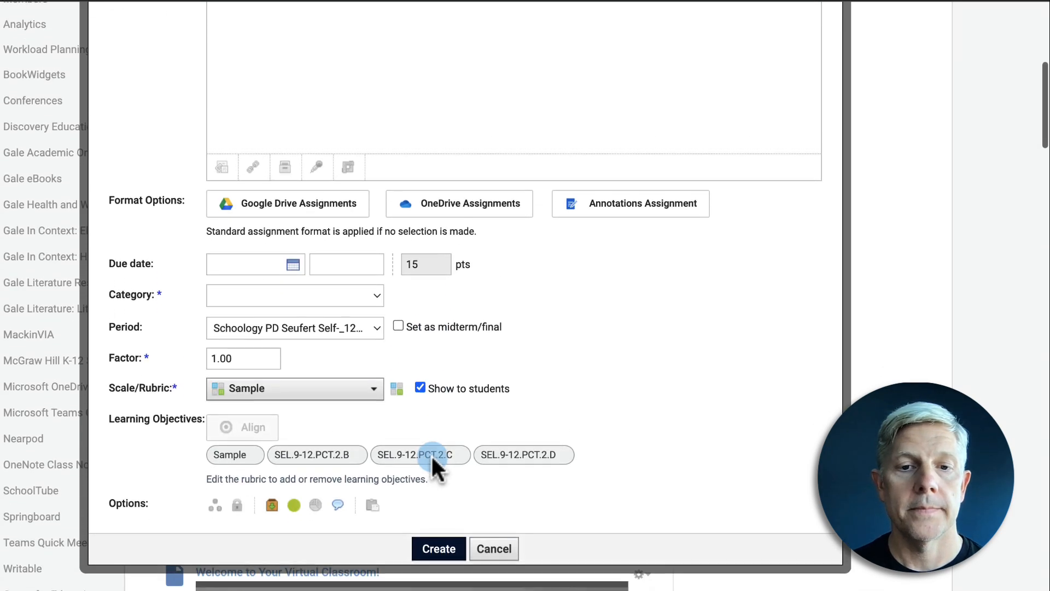